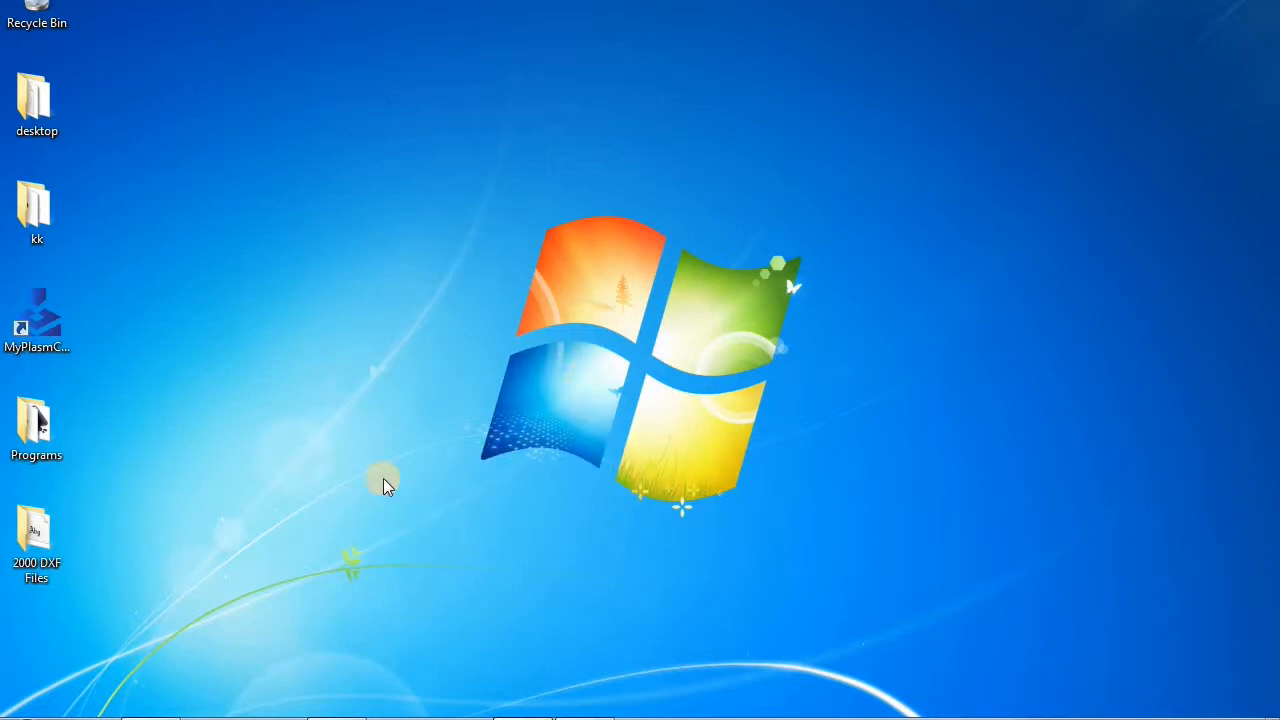
Switch to the blank ViaCAD 2D drawing window.
{"action": "left_click", "coordinate": [467, 694]}
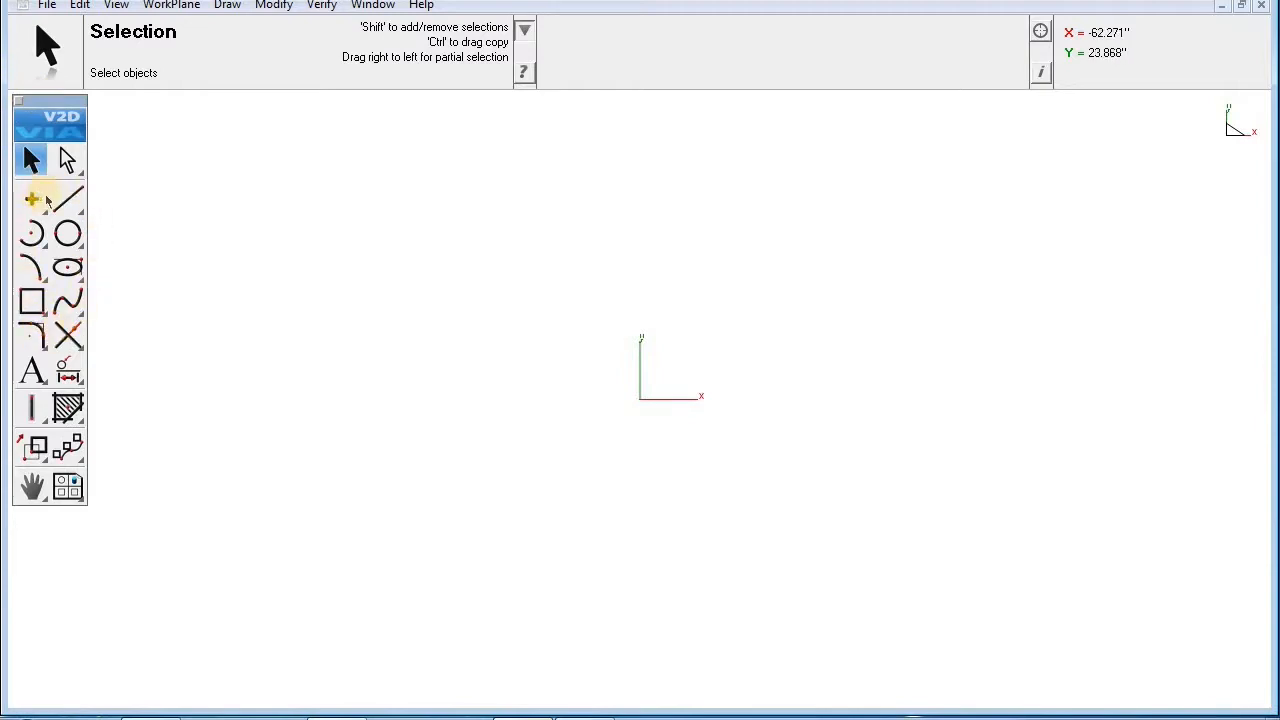
{"action": "left_click", "coordinate": [42, 312]}
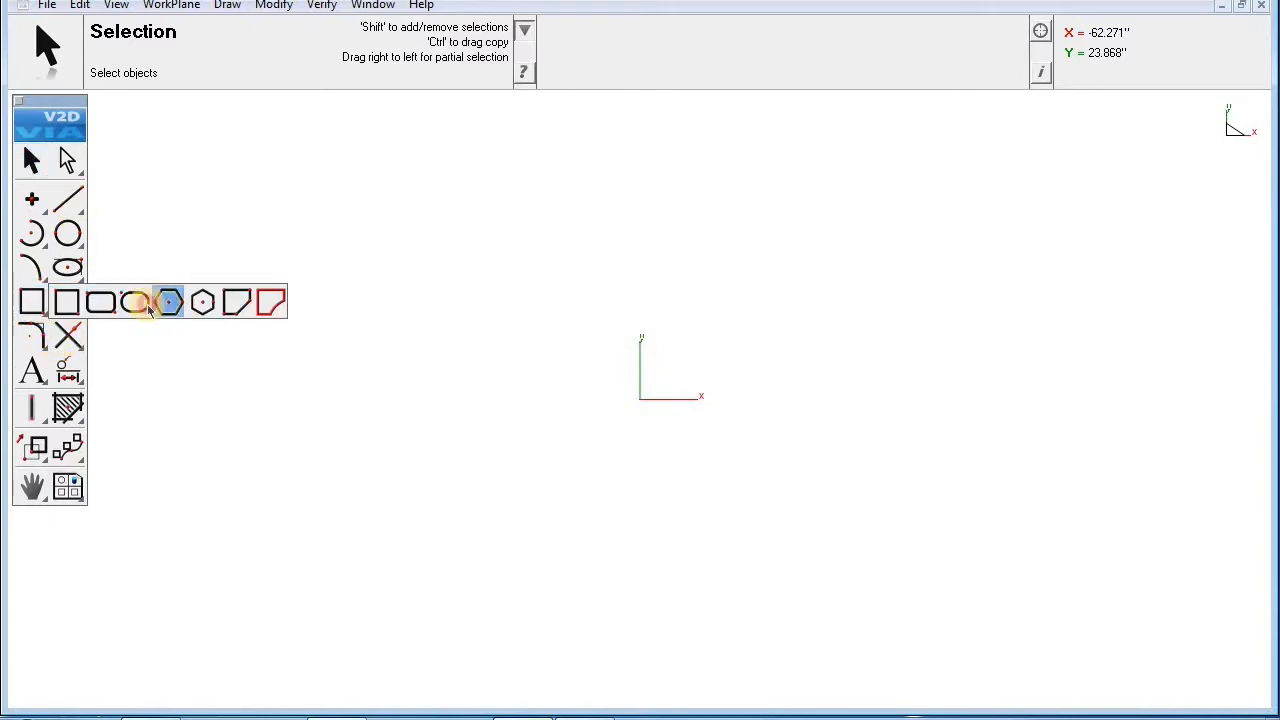
{"action": "left_click", "coordinate": [31, 302]}
{"action": "left_click", "coordinate": [25, 268]}
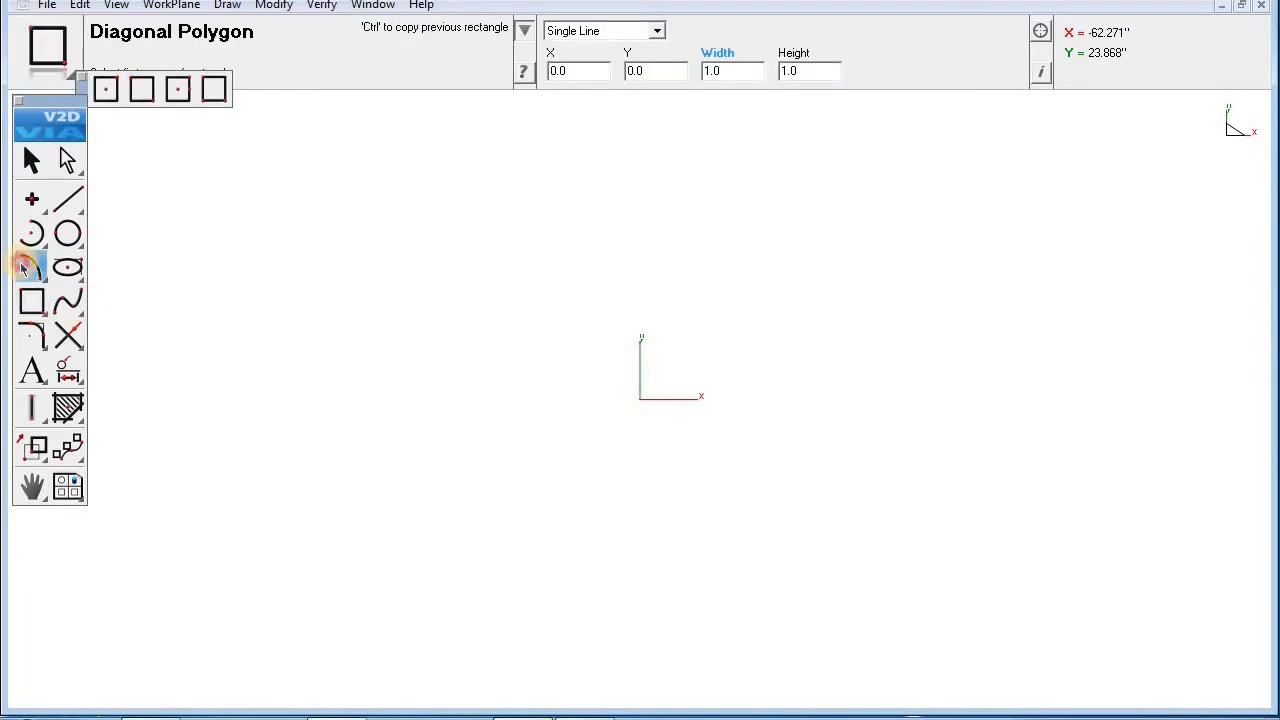
{"action": "left_click", "coordinate": [22, 268]}
{"action": "left_click", "coordinate": [30, 236]}
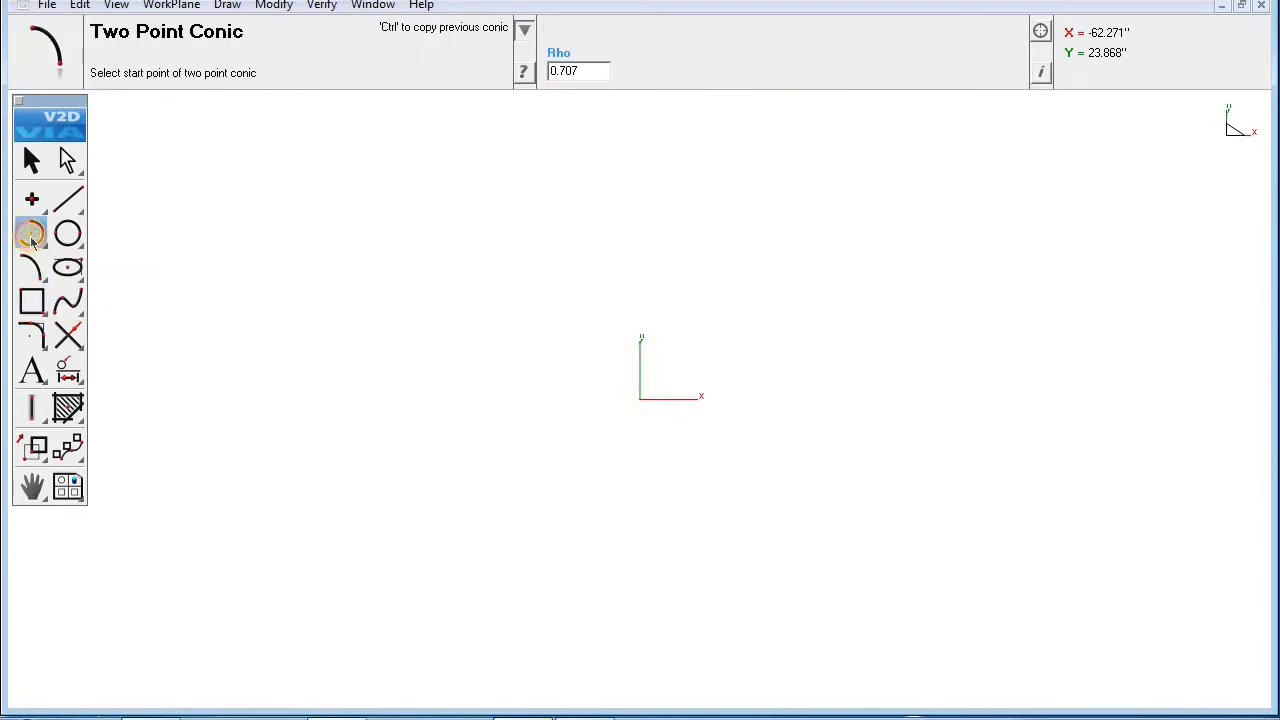
{"action": "left_click", "coordinate": [31, 238]}
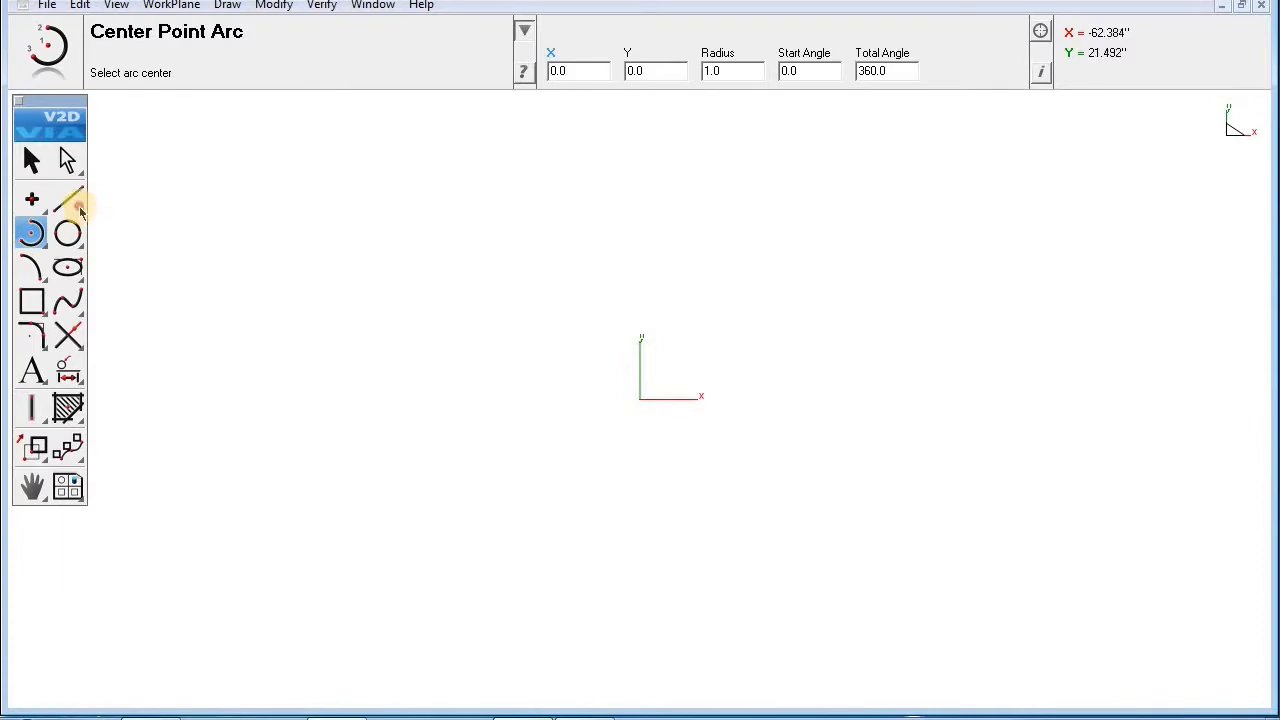
{"action": "left_click", "coordinate": [76, 206]}
{"action": "left_click", "coordinate": [80, 210]}
Draw a diagonal rectangle from the origin, about 65.4 inches wide and 18.8 inches high.
{"action": "left_click", "coordinate": [31, 301]}
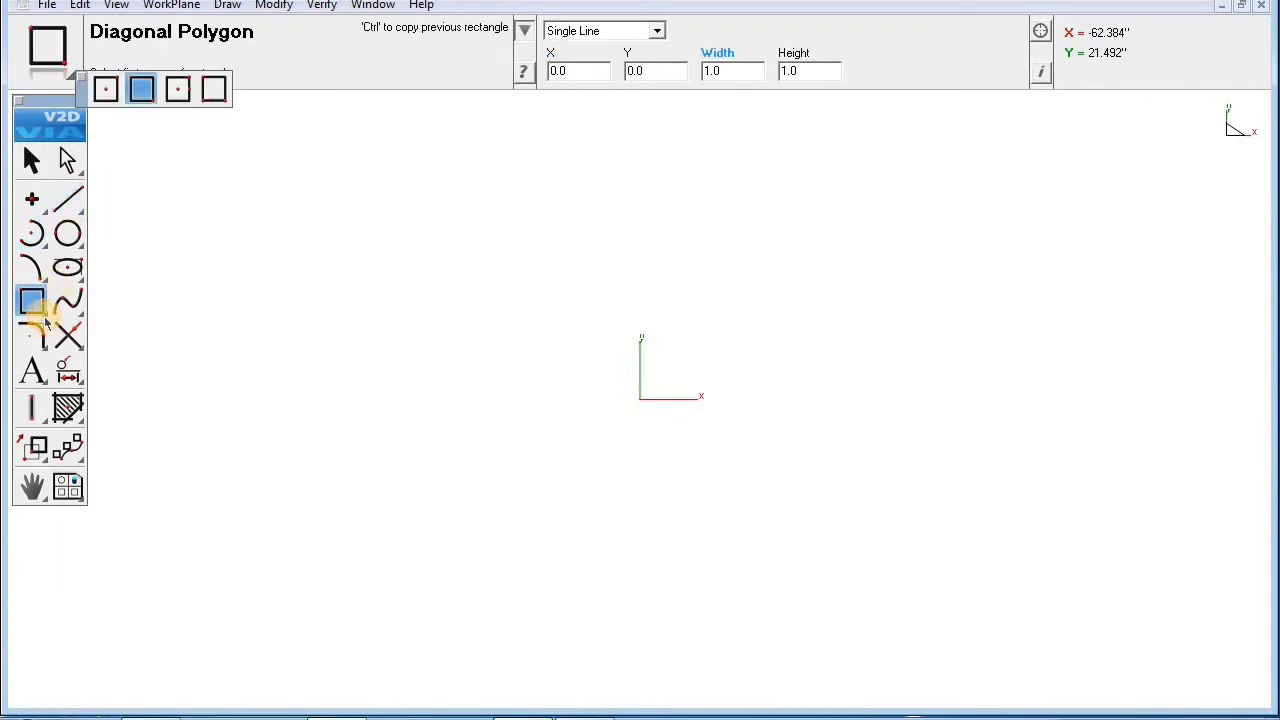
{"action": "left_click", "coordinate": [639, 398]}
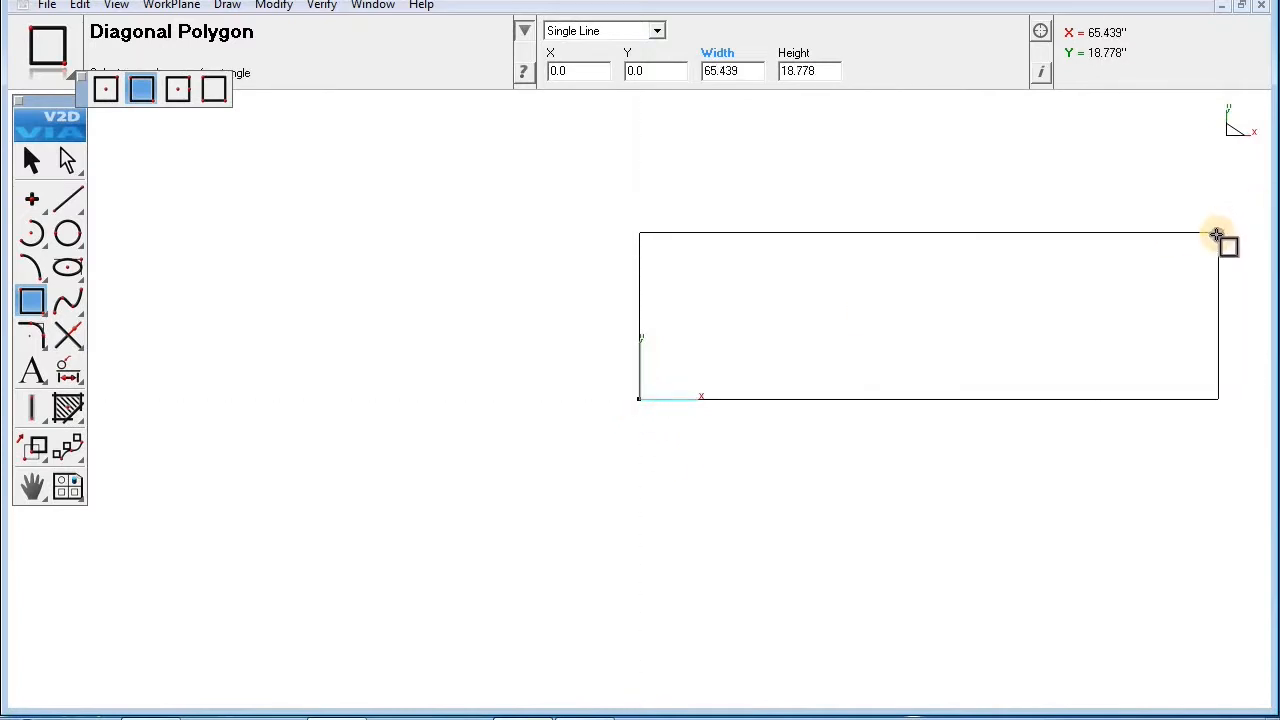
{"action": "left_click", "coordinate": [1218, 233]}
Set the rectangle's height to 4 inches and its width to 15 inches.
{"action": "double_click", "coordinate": [822, 76]}
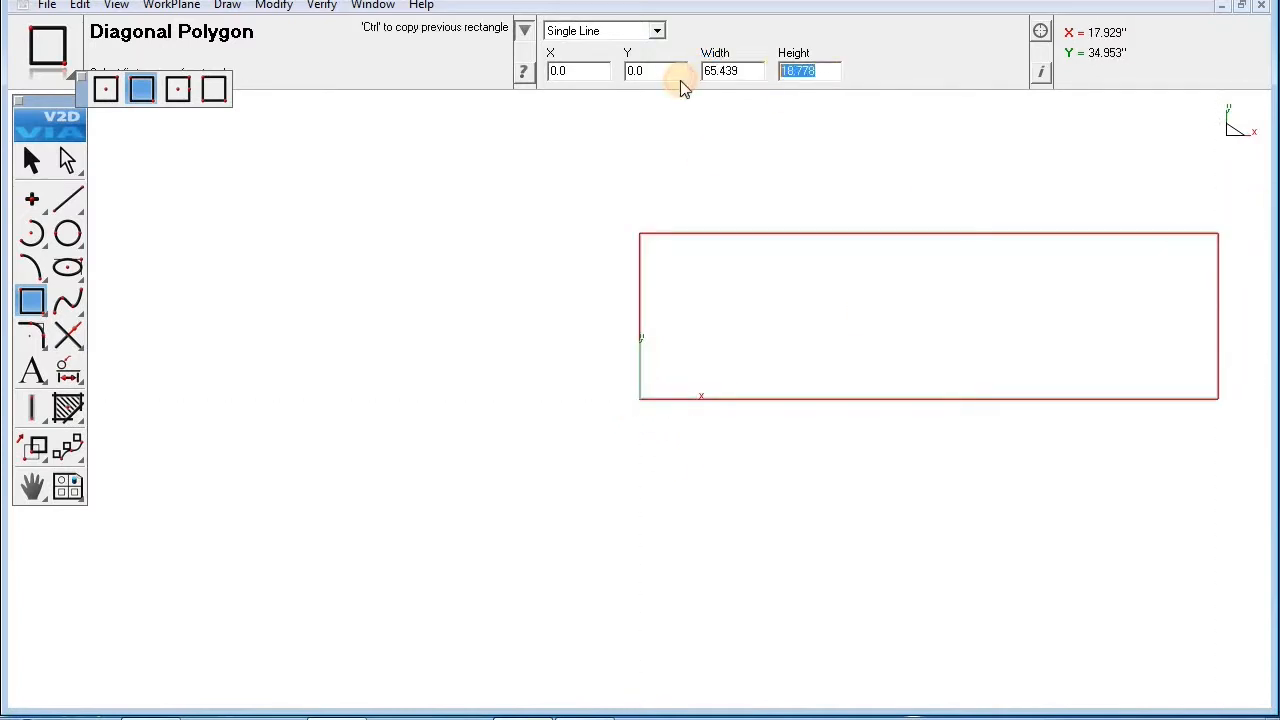
{"action": "type", "text": "4"}
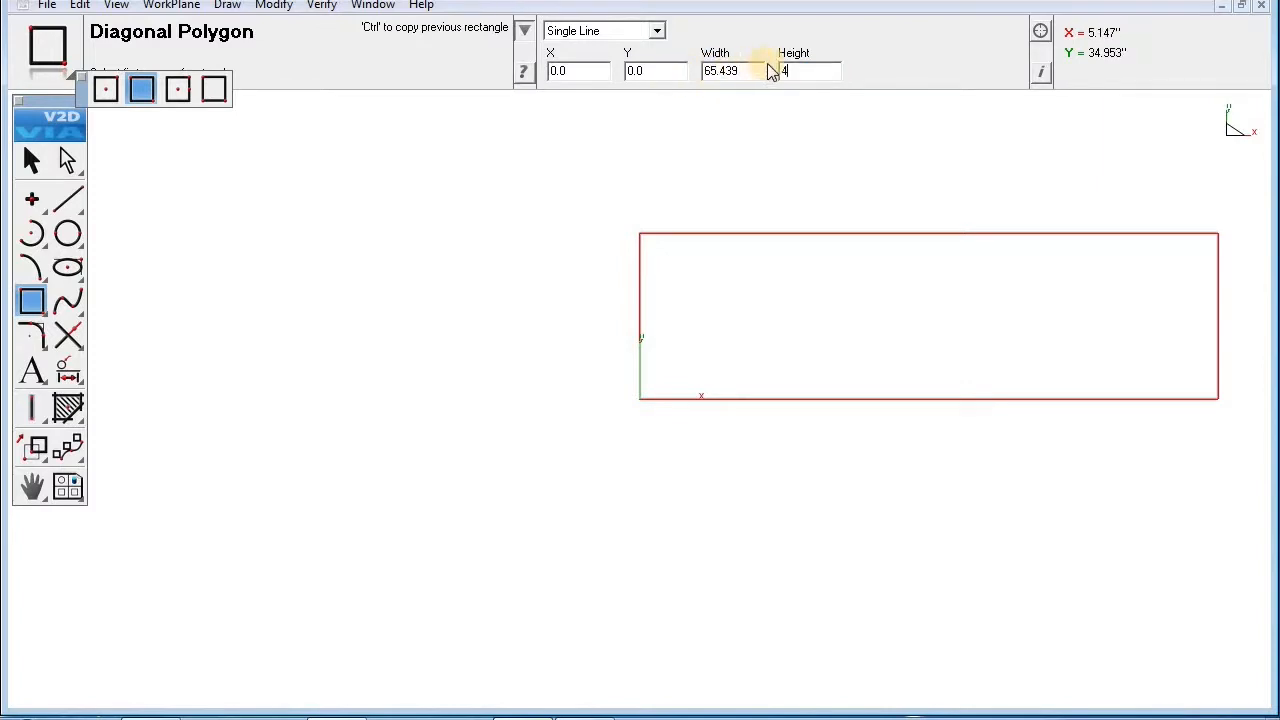
{"action": "double_click", "coordinate": [757, 80]}
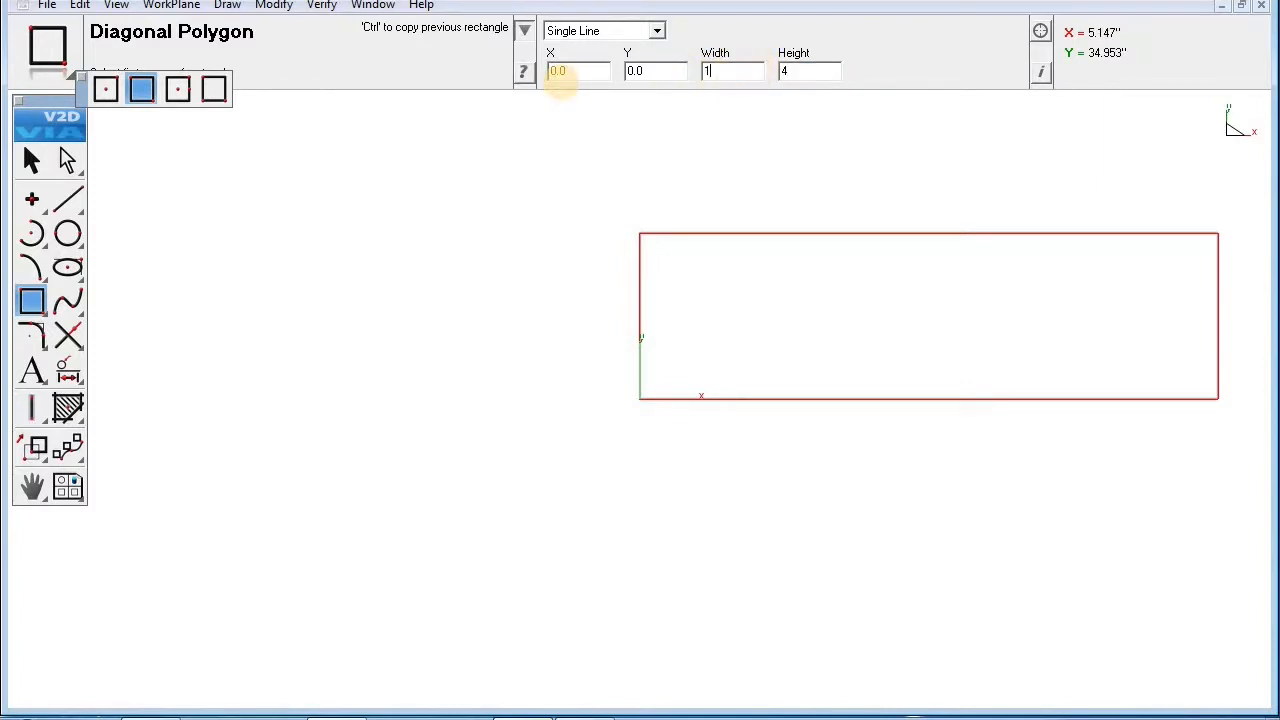
{"action": "type", "text": "15"}
{"action": "left_click", "coordinate": [560, 80]}
Draw two single lines joining the rectangle's upper-left and lower-left corners to the midpoint of its right edge.
{"action": "scroll", "coordinate": [694, 371], "scroll_direction": "up", "scroll_amount": 3}
{"action": "scroll", "coordinate": [866, 409], "scroll_direction": "up", "scroll_amount": 2}
{"action": "scroll", "coordinate": [915, 465], "scroll_direction": "up", "scroll_amount": 2}
{"action": "scroll", "coordinate": [666, 546], "scroll_direction": "down", "scroll_amount": 2}
{"action": "scroll", "coordinate": [500, 523], "scroll_direction": "up", "scroll_amount": 1}
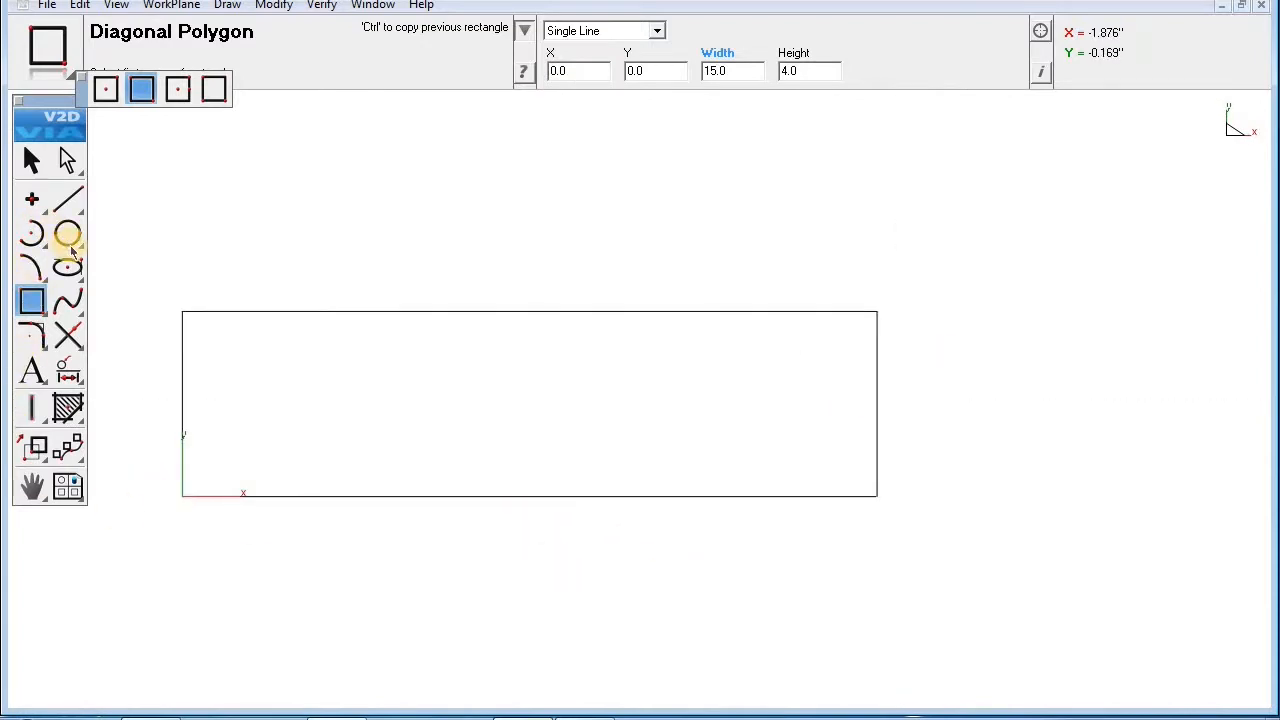
{"action": "left_click", "coordinate": [67, 198]}
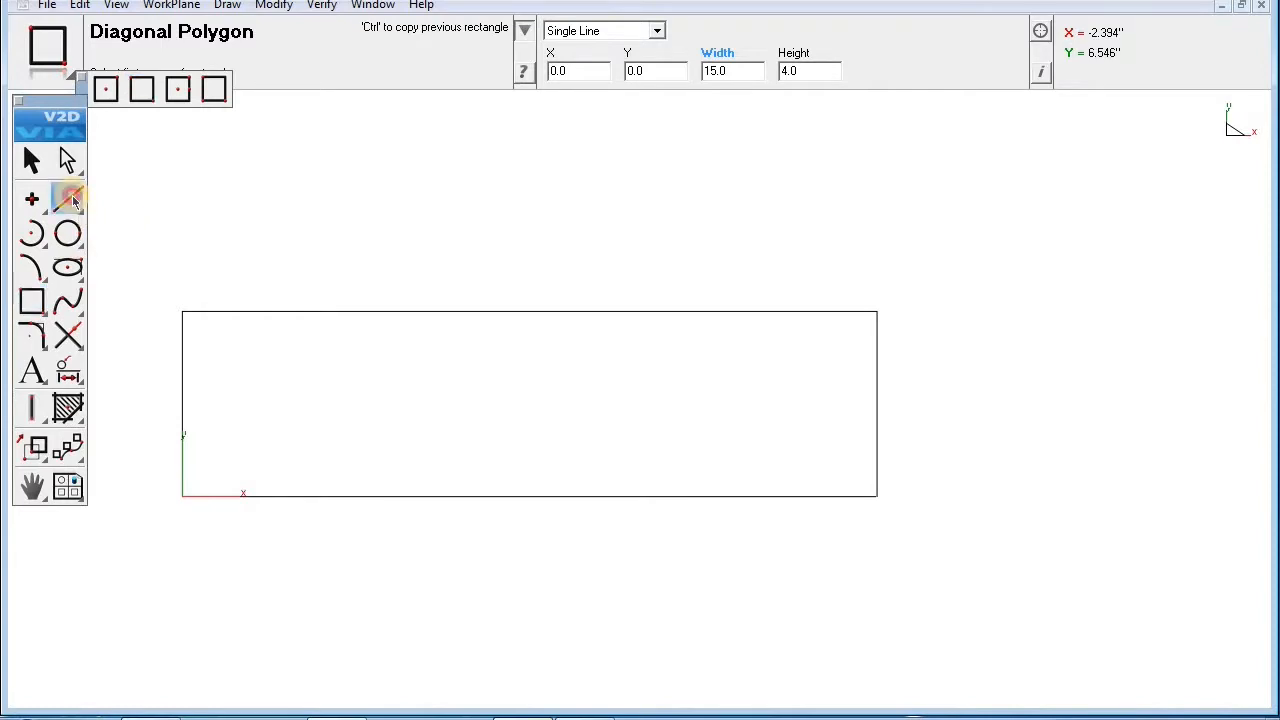
{"action": "left_click", "coordinate": [181, 312]}
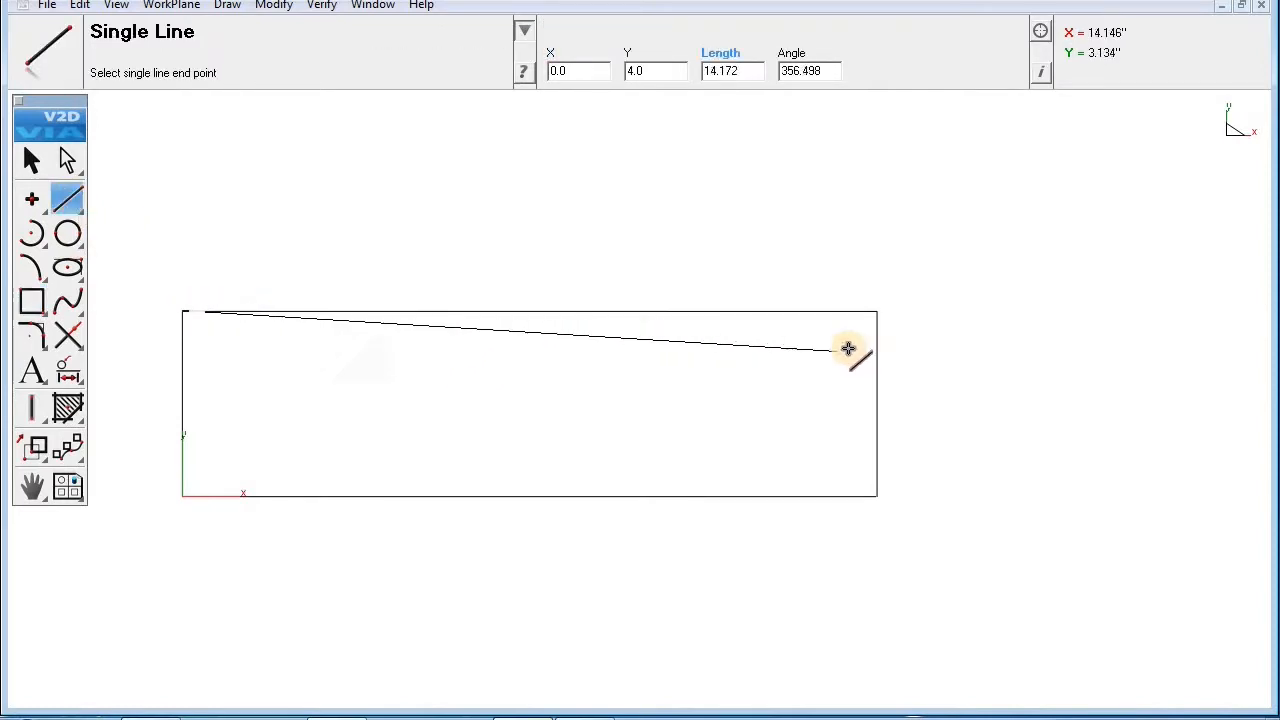
{"action": "left_click", "coordinate": [872, 398]}
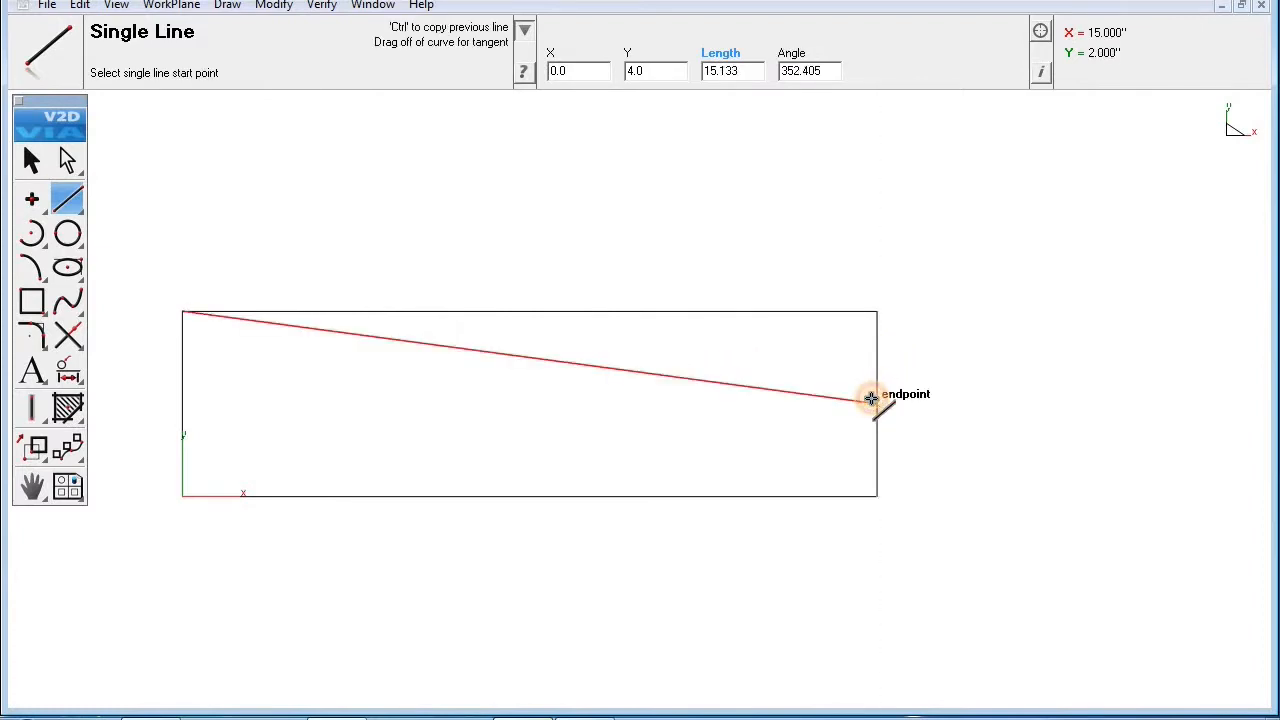
{"action": "left_click", "coordinate": [879, 405]}
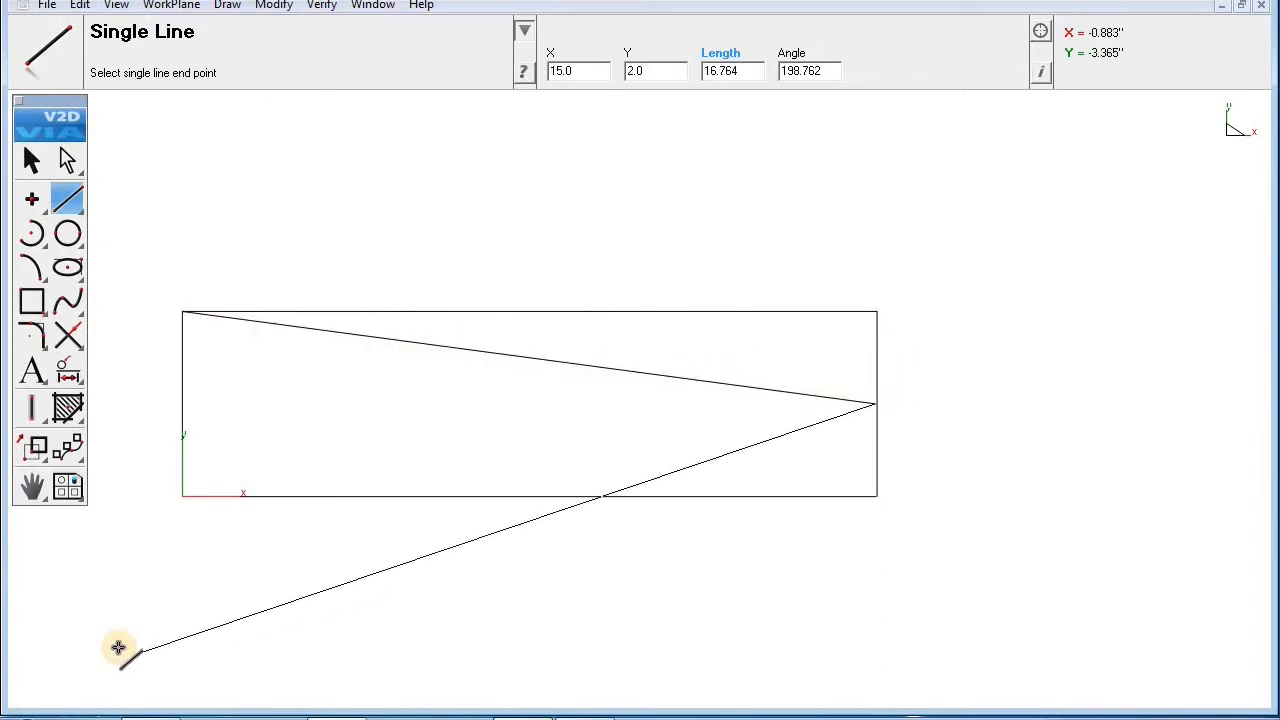
{"action": "left_click", "coordinate": [188, 488]}
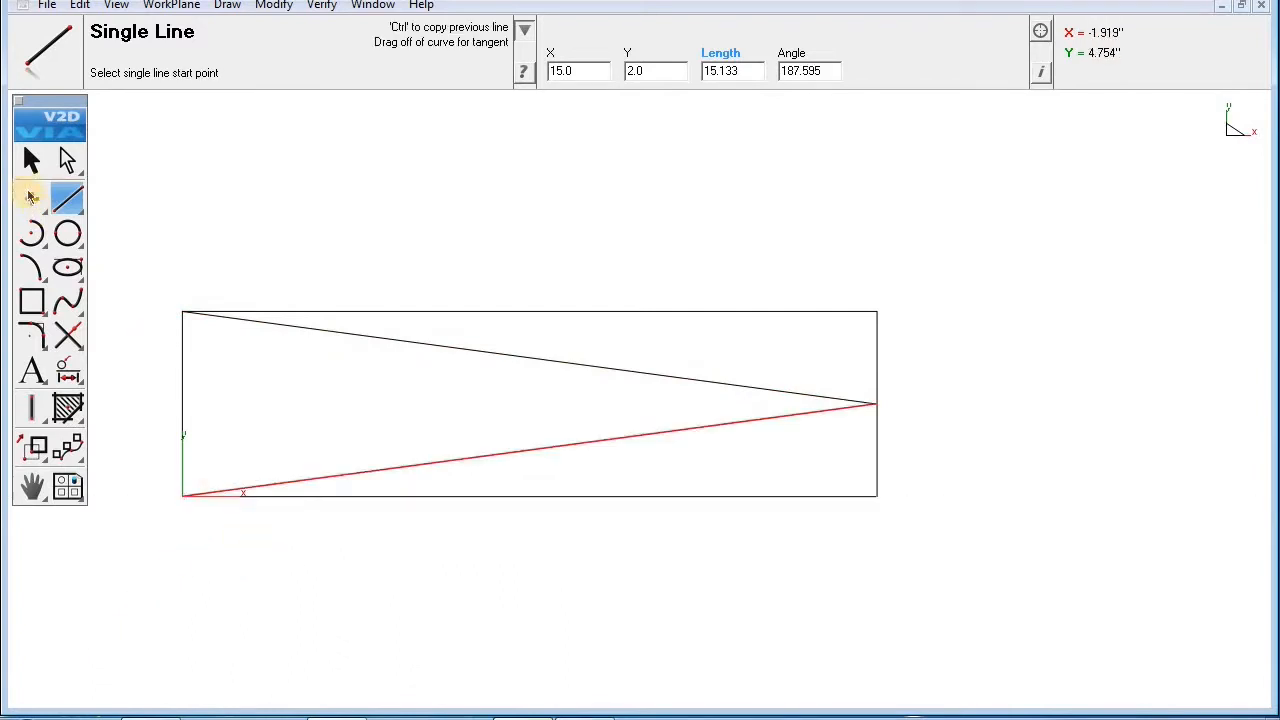
Delete the rectangle's top, right and bottom edges, keeping only the triangle.
{"action": "left_click", "coordinate": [31, 160]}
{"action": "left_click_drag", "start_coordinate": [912, 326], "coordinate": [758, 250]}
{"action": "key", "text": "Delete"}
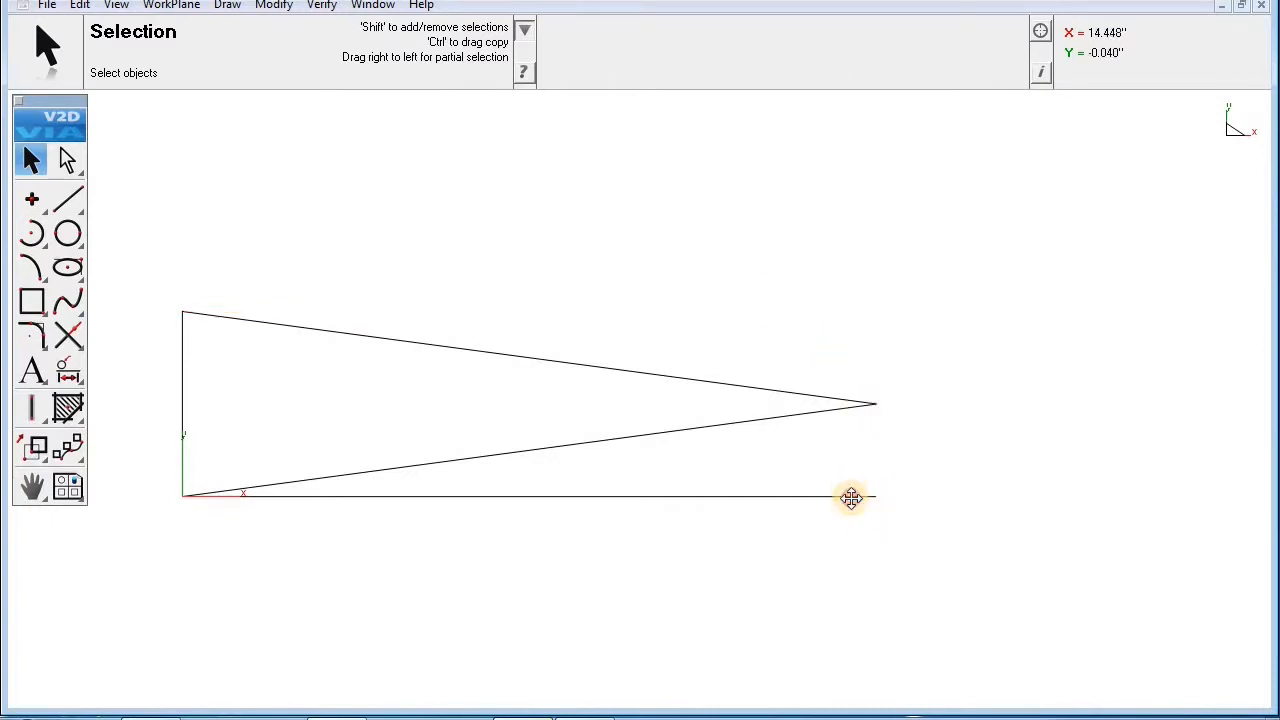
{"action": "left_click", "coordinate": [851, 498]}
{"action": "key", "text": "Delete"}
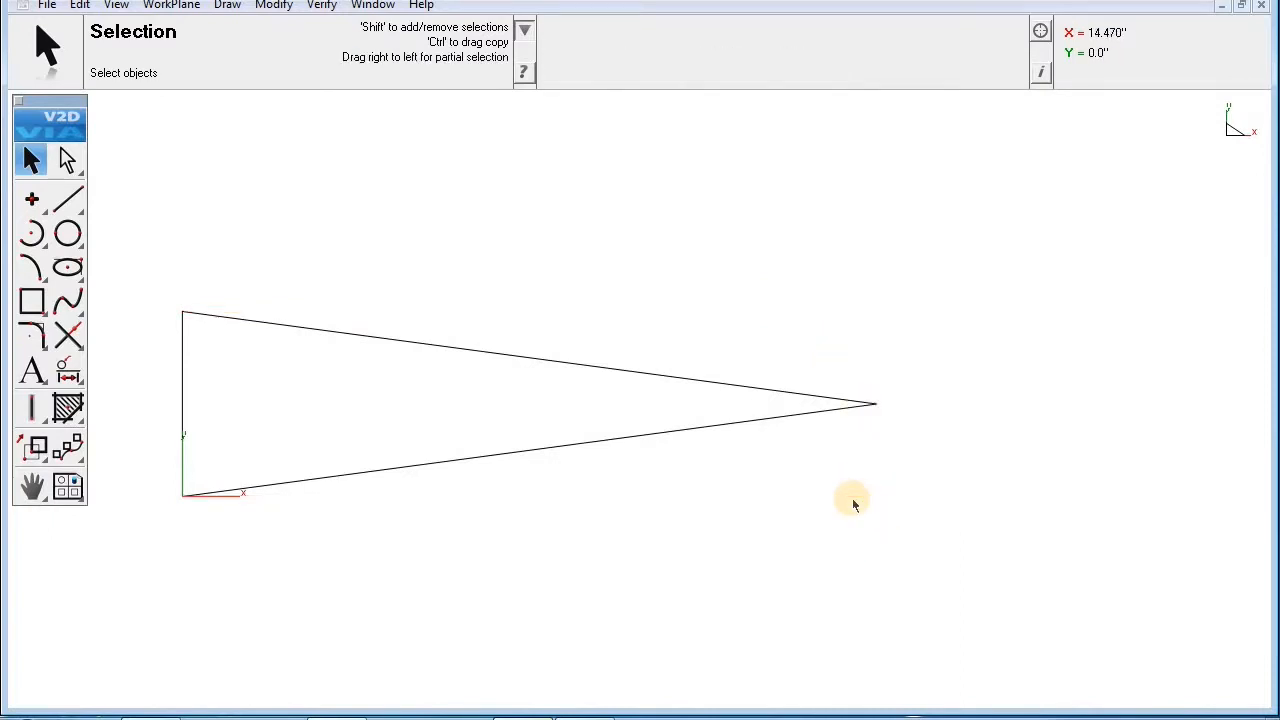
Fillet the triangle's pointed tip and both left corners with a 0.50-inch radius.
{"action": "left_click", "coordinate": [31, 336]}
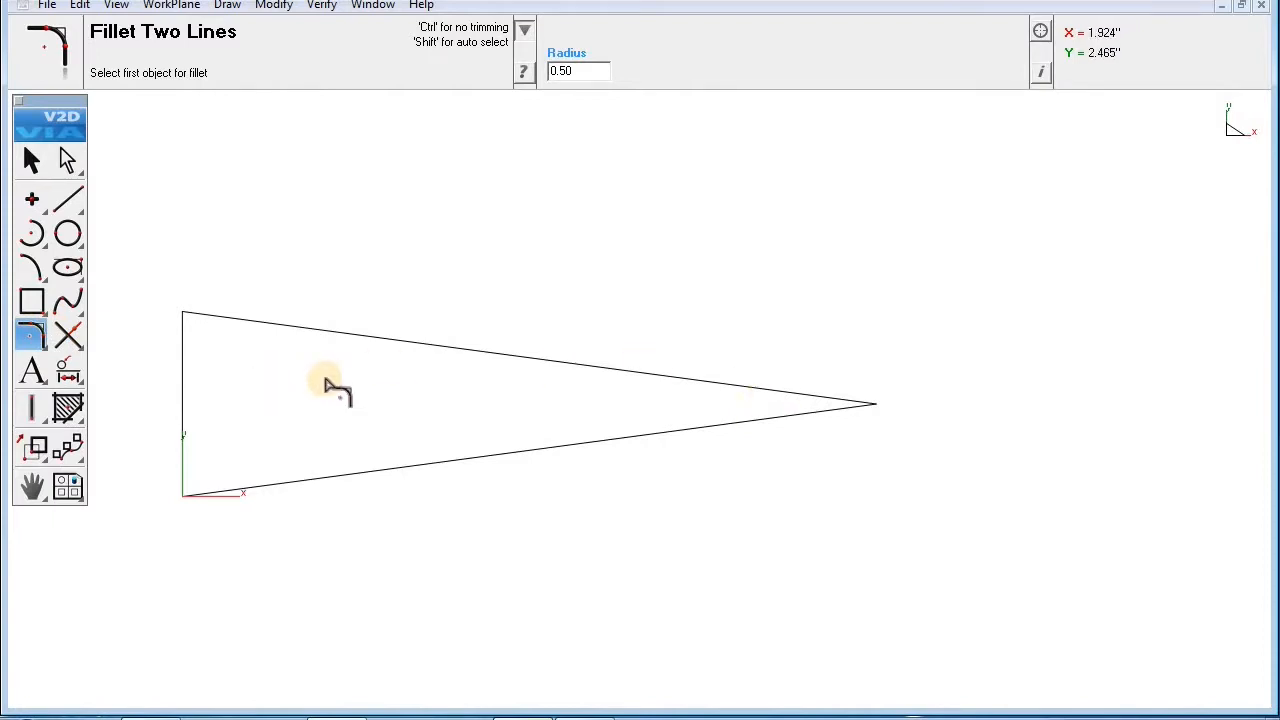
{"action": "left_click", "coordinate": [733, 385]}
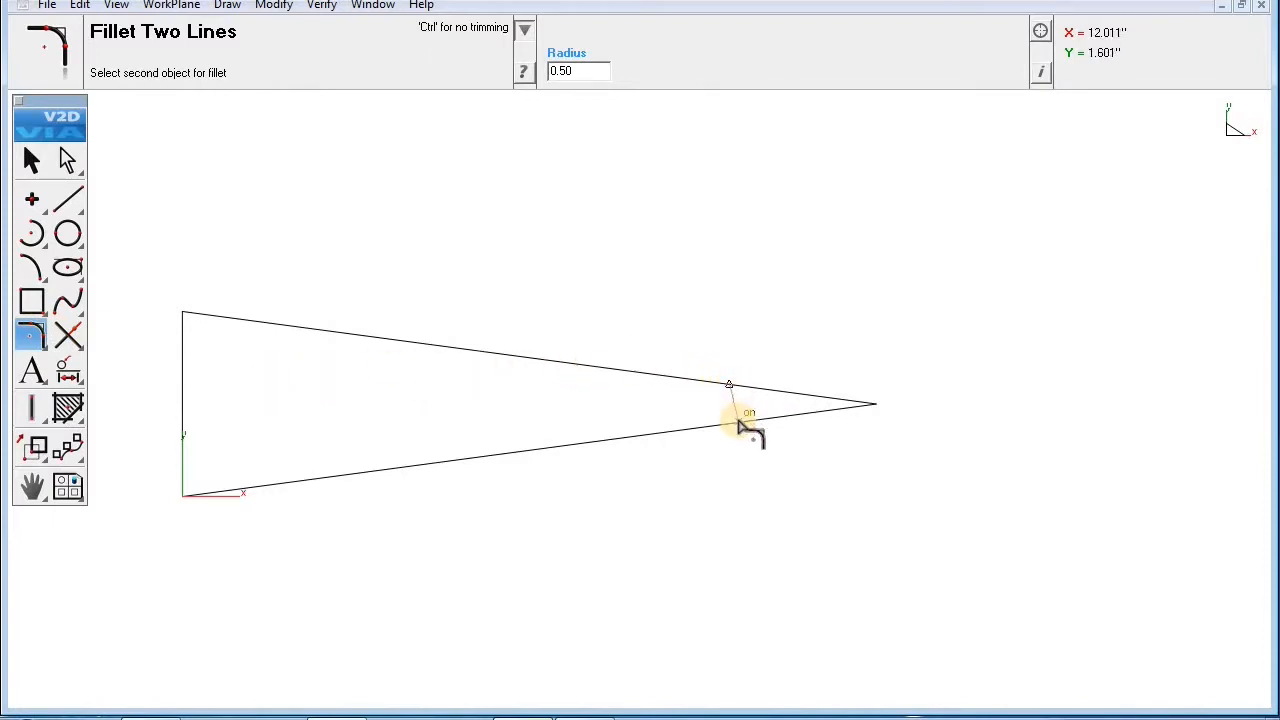
{"action": "left_click", "coordinate": [738, 424]}
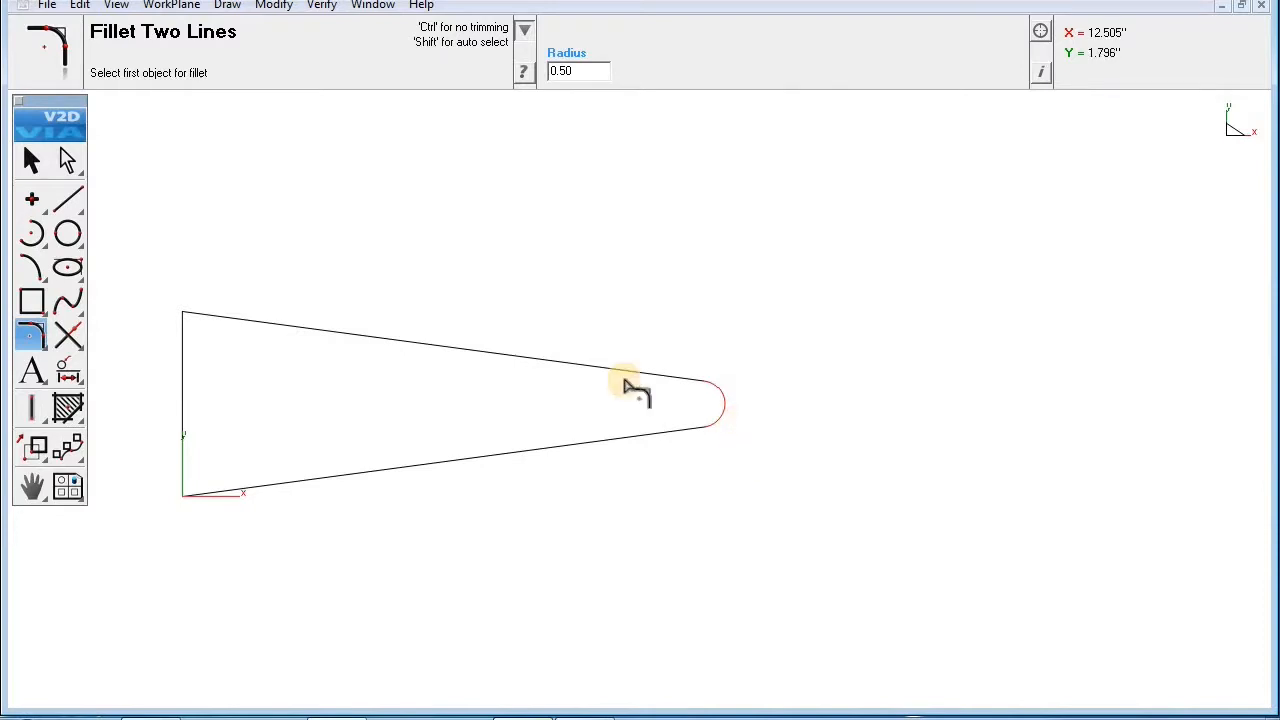
{"action": "left_click", "coordinate": [243, 321]}
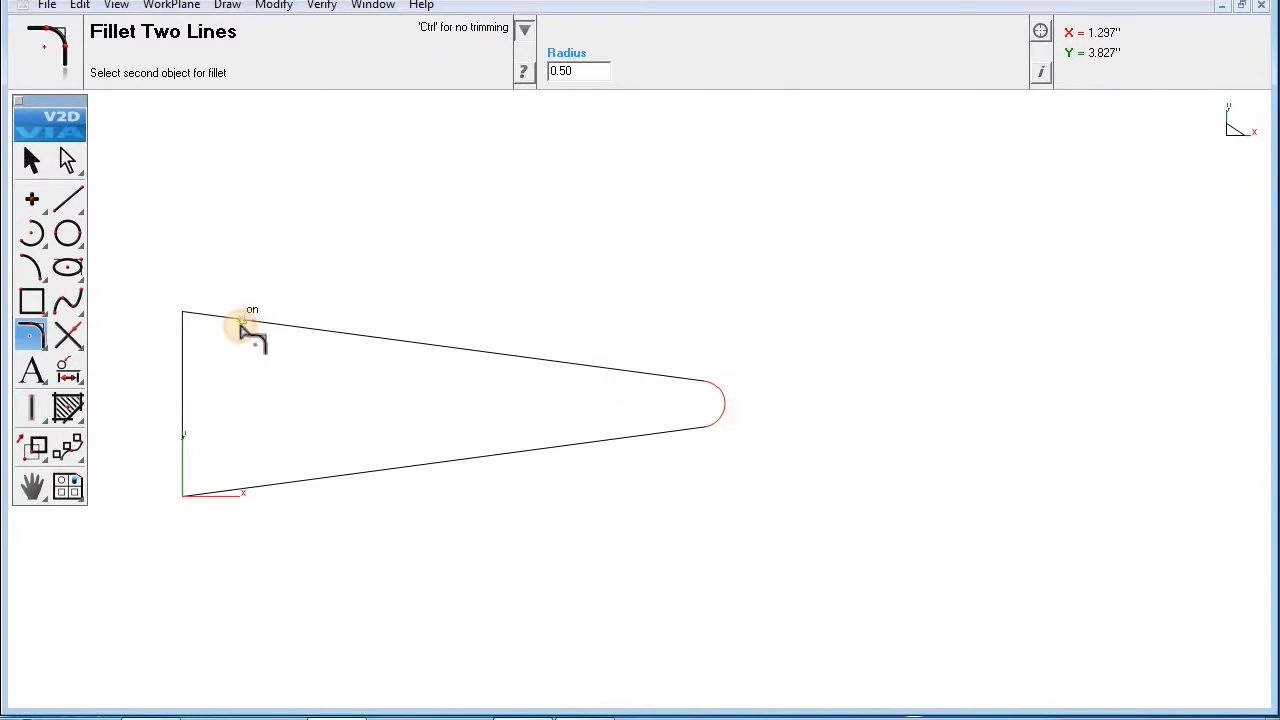
{"action": "left_click", "coordinate": [182, 390]}
{"action": "left_click", "coordinate": [181, 406]}
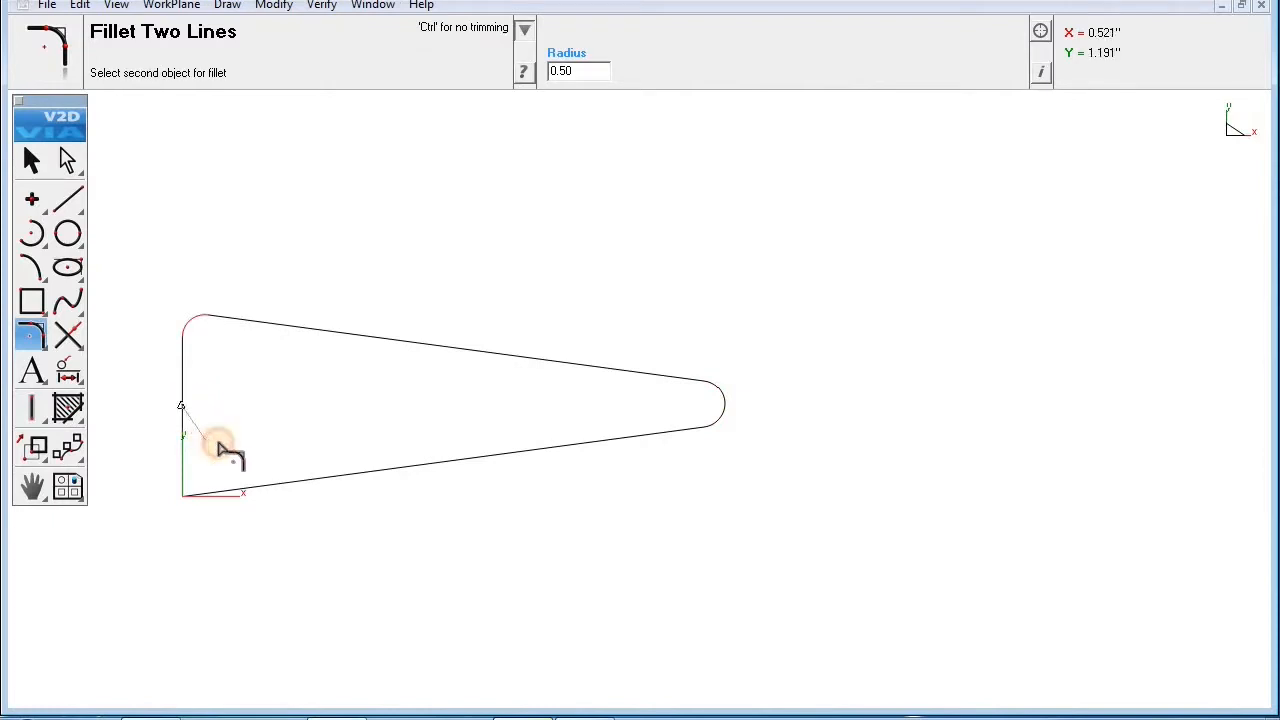
{"action": "left_click", "coordinate": [284, 483]}
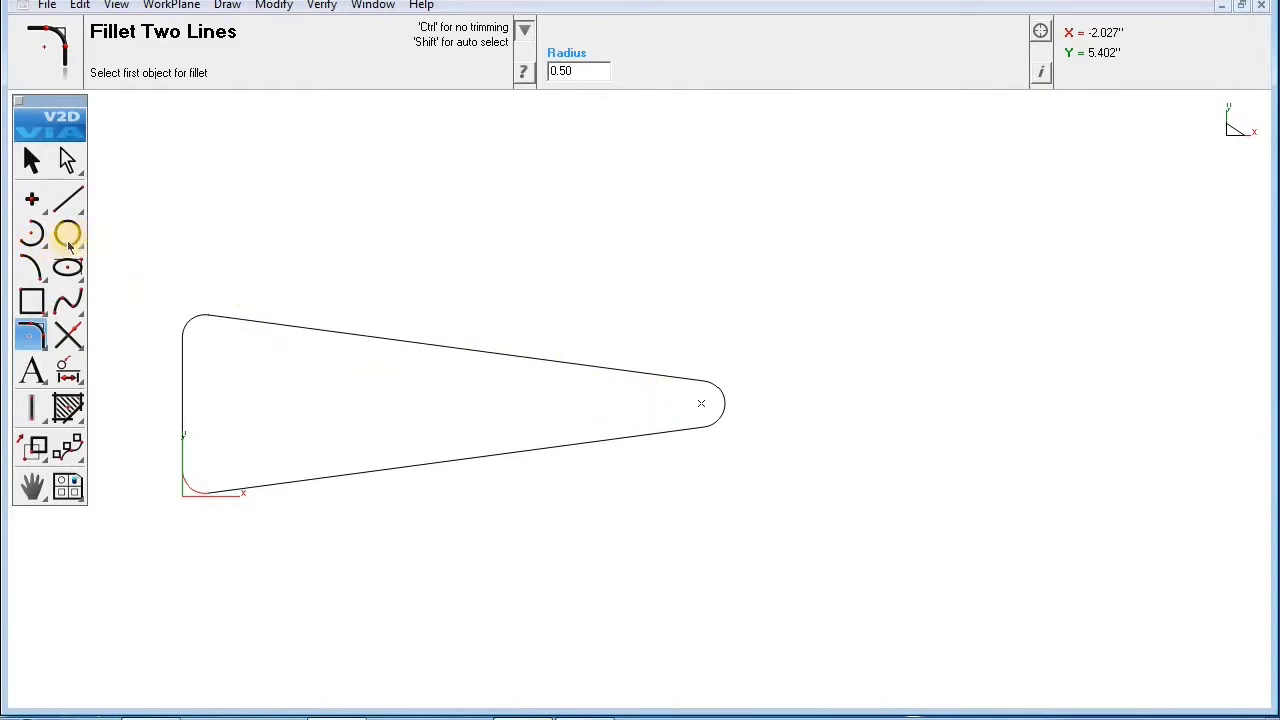
Draw a 0.5-inch diameter circle by center point, concentric with the rounded tip of the triangle.
{"action": "left_click_drag", "start_coordinate": [68, 240], "coordinate": [115, 234]}
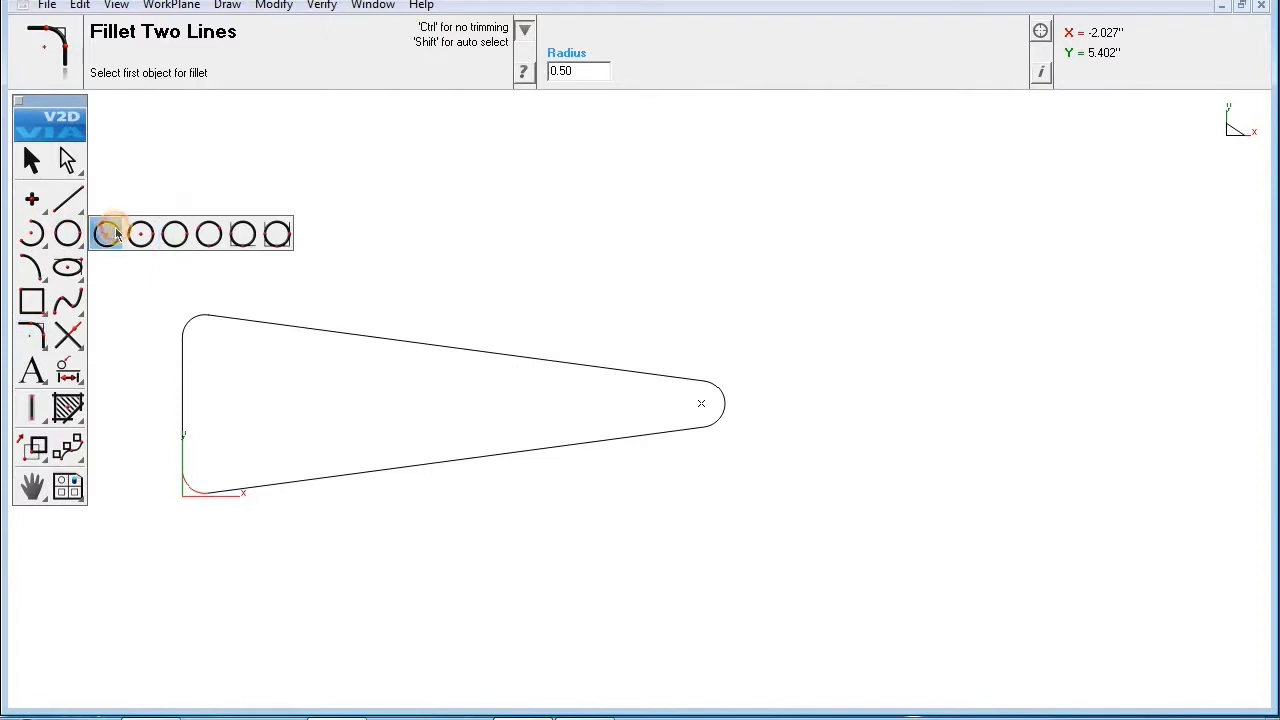
{"action": "left_click_drag", "start_coordinate": [110, 236], "coordinate": [114, 238]}
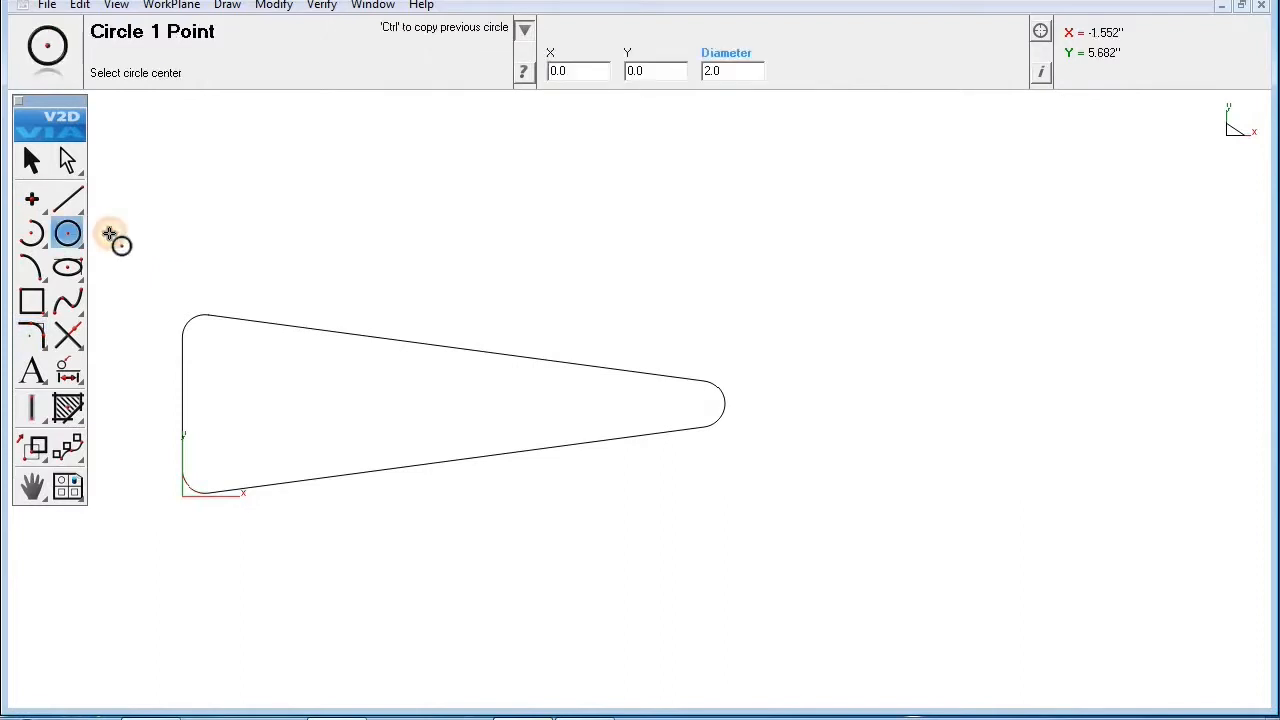
{"action": "double_click", "coordinate": [743, 74]}
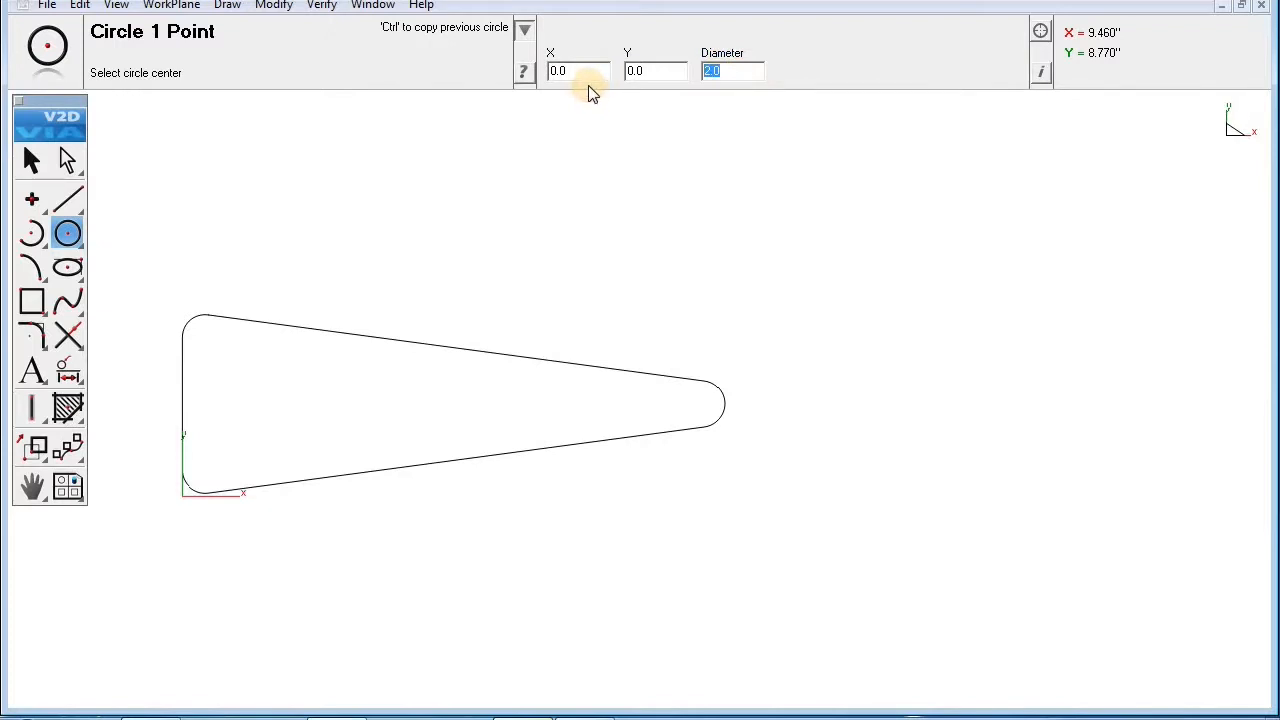
{"action": "type", "text": ".5"}
{"action": "key", "text": "Return"}
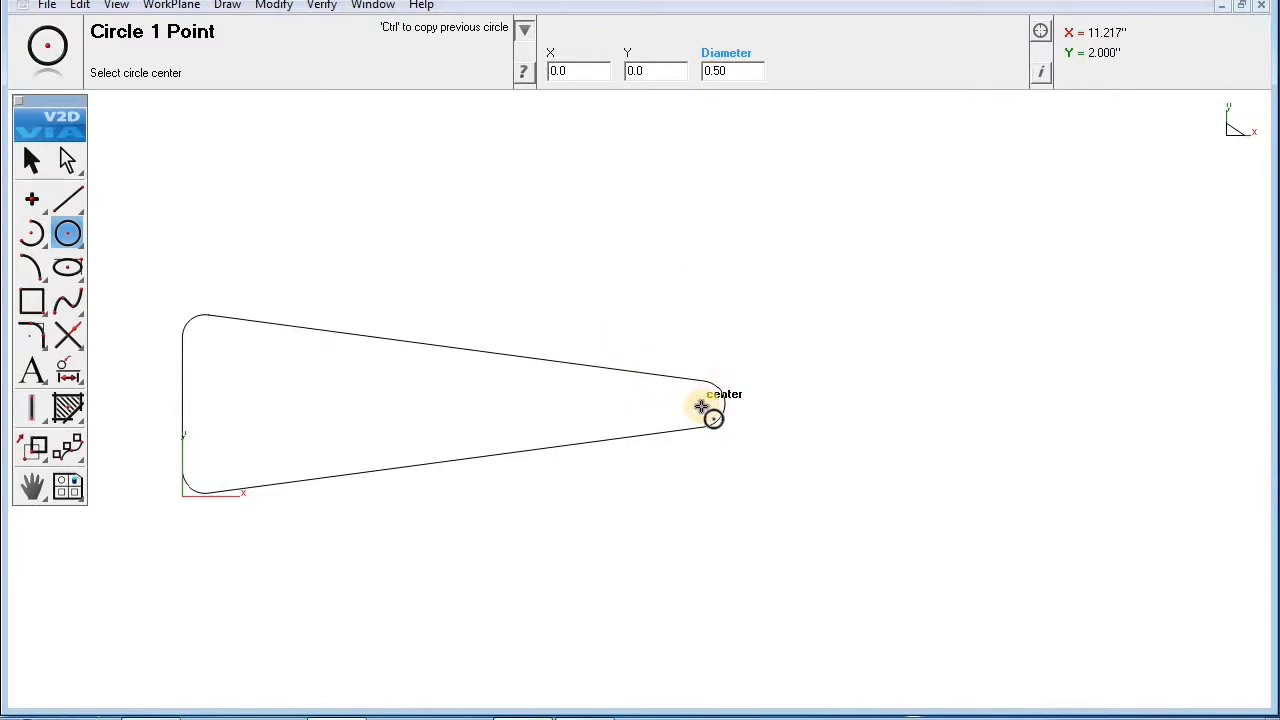
{"action": "left_click", "coordinate": [702, 406]}
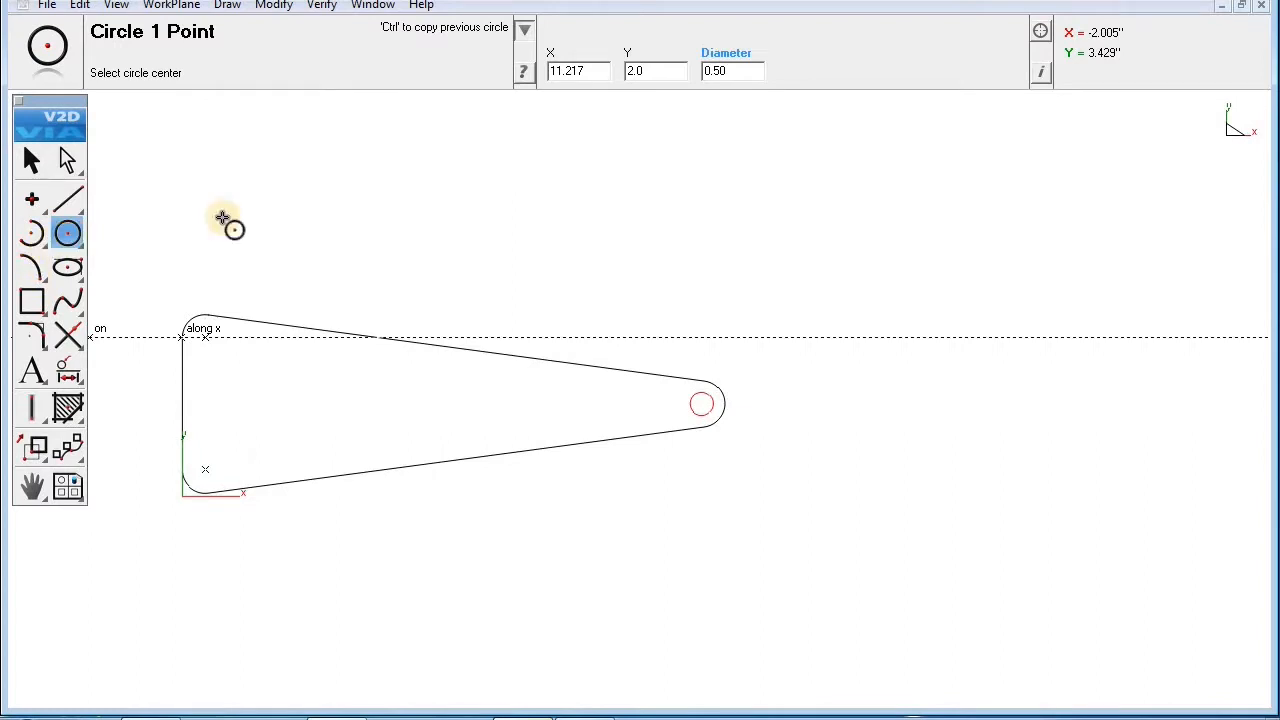
Draw a 2.5-inch diameter circle centered on the midpoint of the triangle's left edge.
{"action": "left_click", "coordinate": [754, 75]}
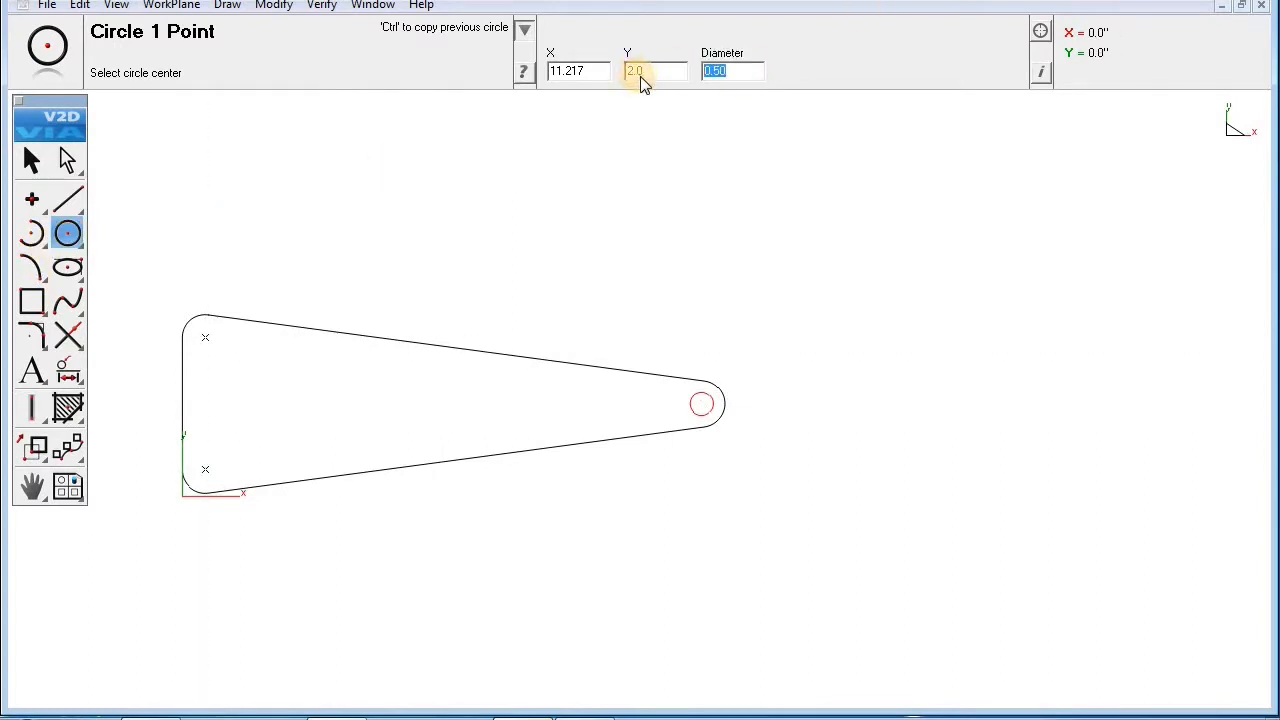
{"action": "type", "text": "2.5"}
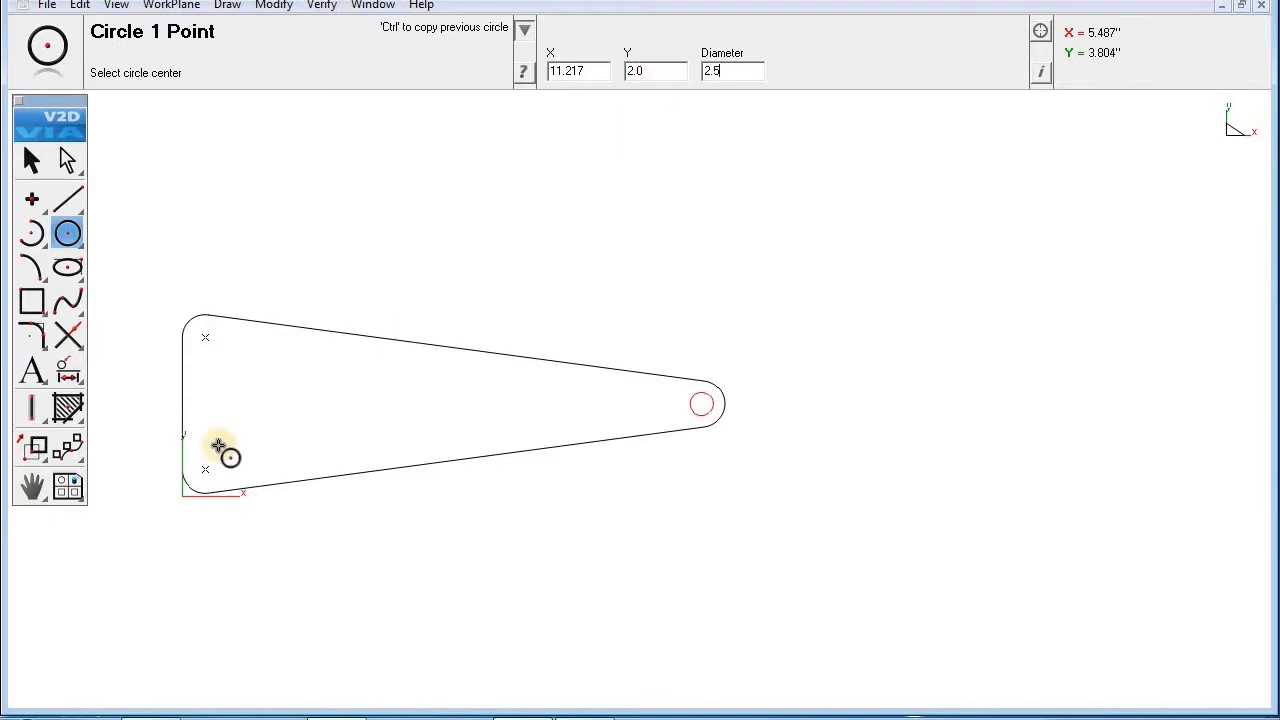
{"action": "key", "text": "Return"}
{"action": "left_click", "coordinate": [181, 403]}
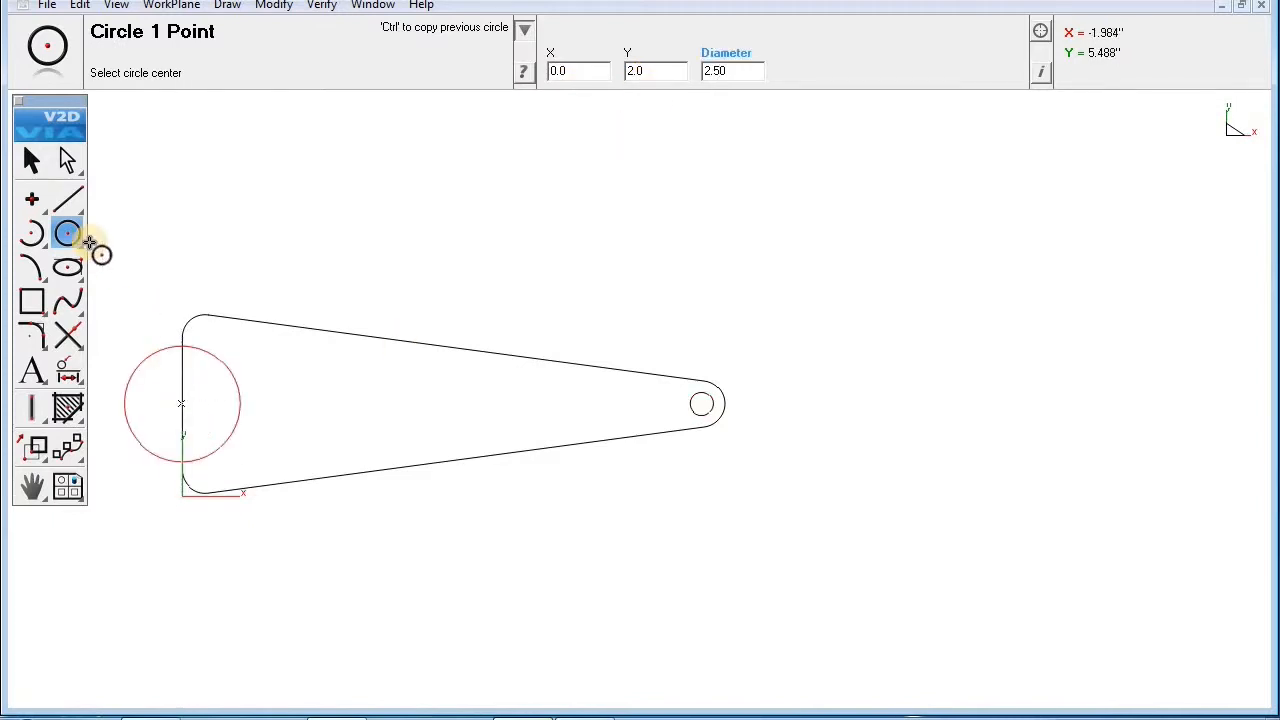
Draw a 180-degree center point arc of 1.25-inch radius over the large circle's right half, from its bottom quadrant to its top quadrant.
{"action": "left_click", "coordinate": [31, 236]}
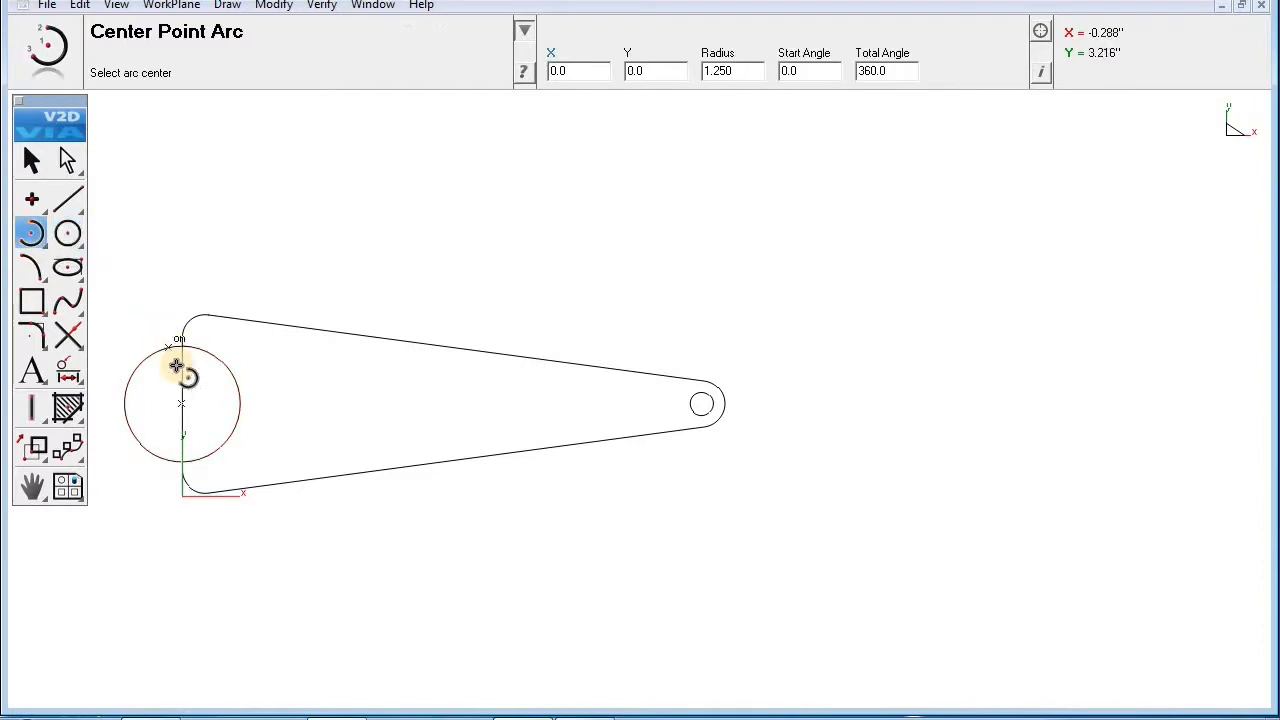
{"action": "left_click", "coordinate": [181, 401]}
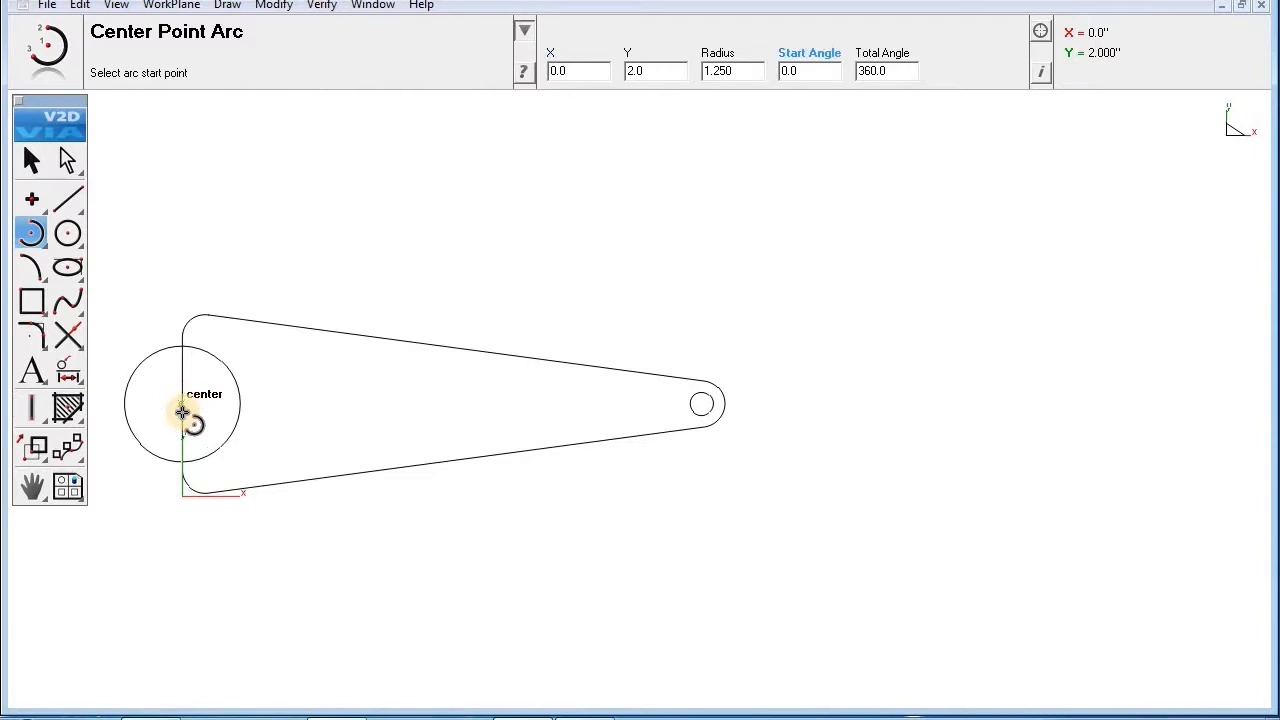
{"action": "scroll", "coordinate": [181, 462], "scroll_direction": "up", "scroll_amount": 5}
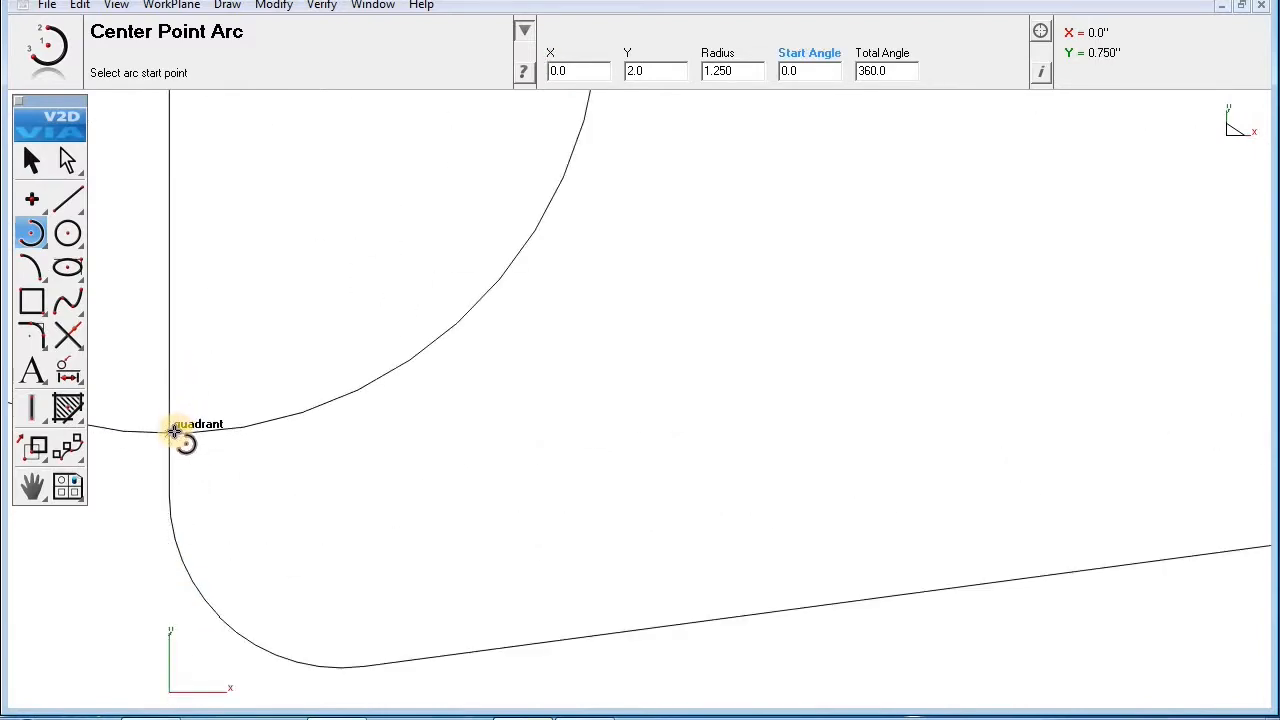
{"action": "left_click", "coordinate": [174, 430]}
{"action": "scroll", "coordinate": [251, 443], "scroll_direction": "down", "scroll_amount": 3}
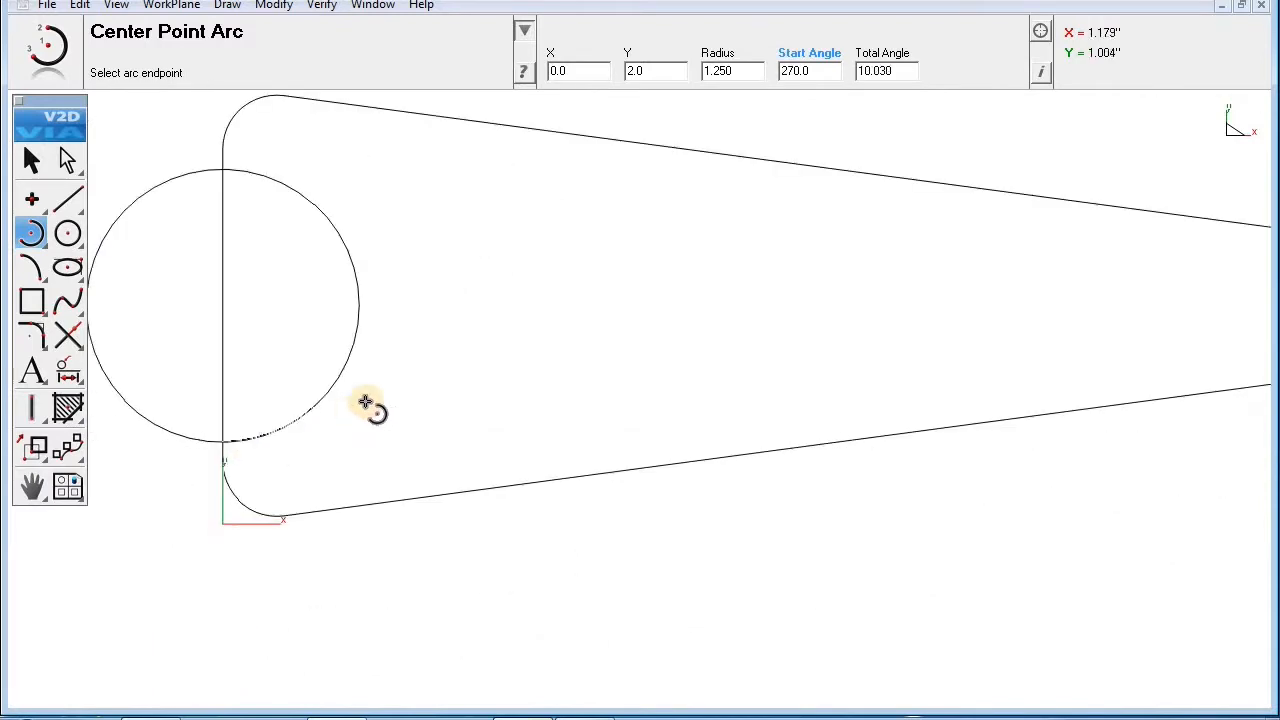
{"action": "left_click", "coordinate": [221, 170]}
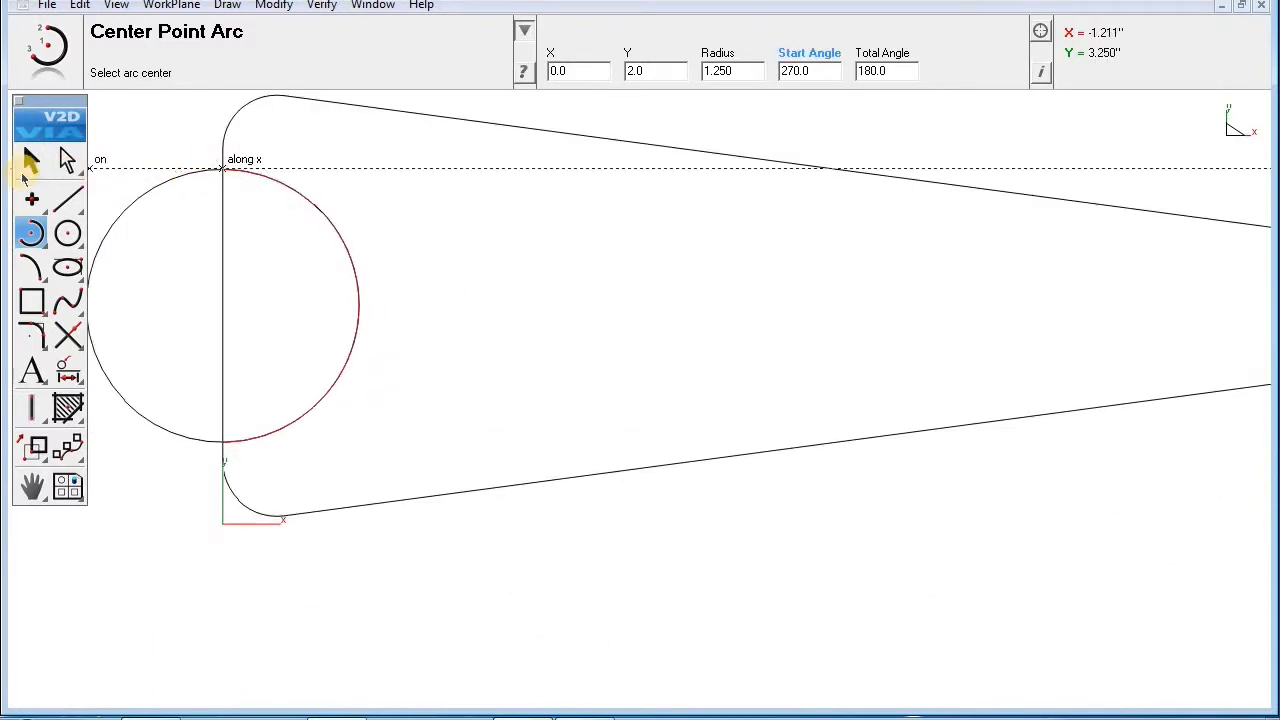
Delete the large 2.5-inch circle and the part's straight left edge, keeping the half-circle arc.
{"action": "left_click", "coordinate": [30, 160]}
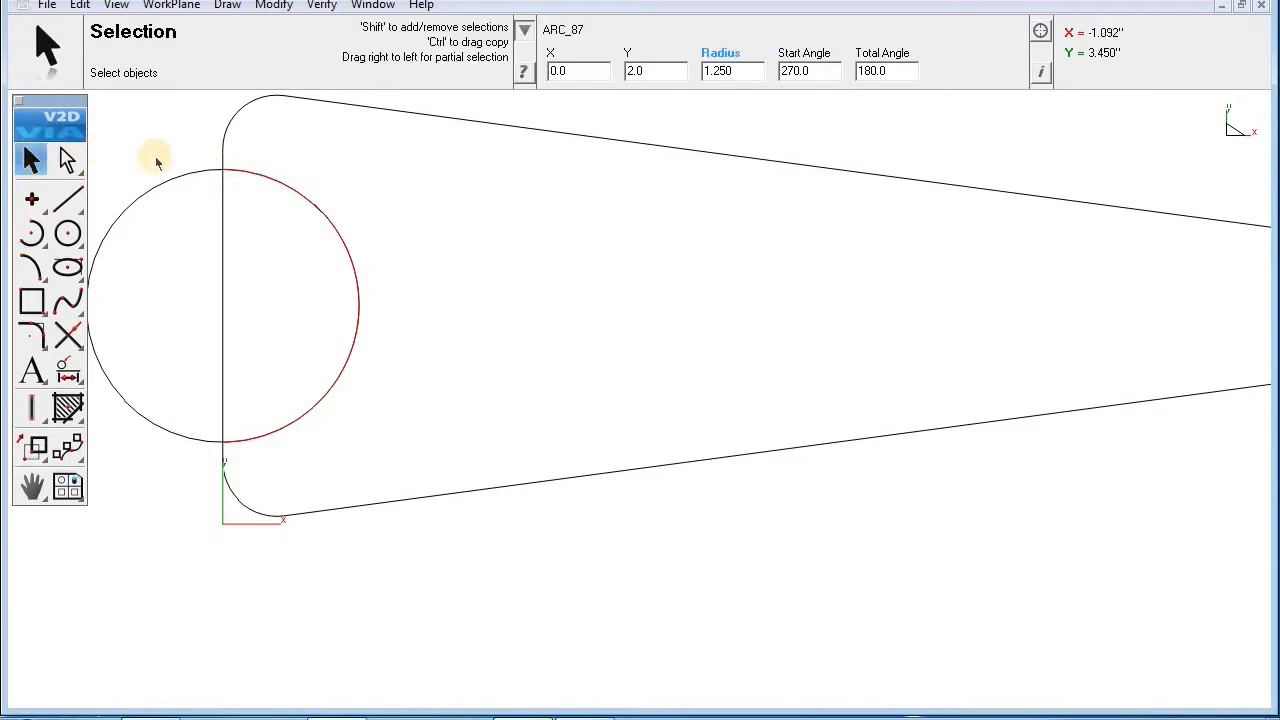
{"action": "left_click_drag", "start_coordinate": [167, 283], "coordinate": [97, 231]}
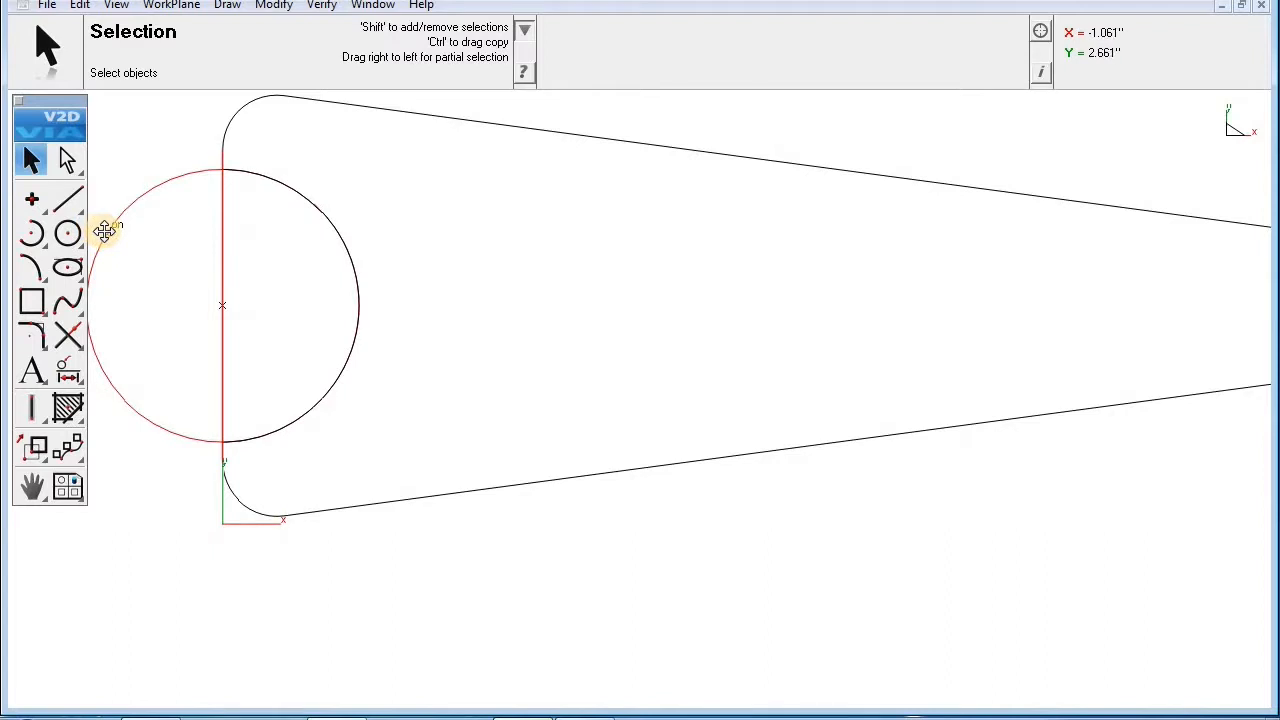
{"action": "key", "text": "Delete"}
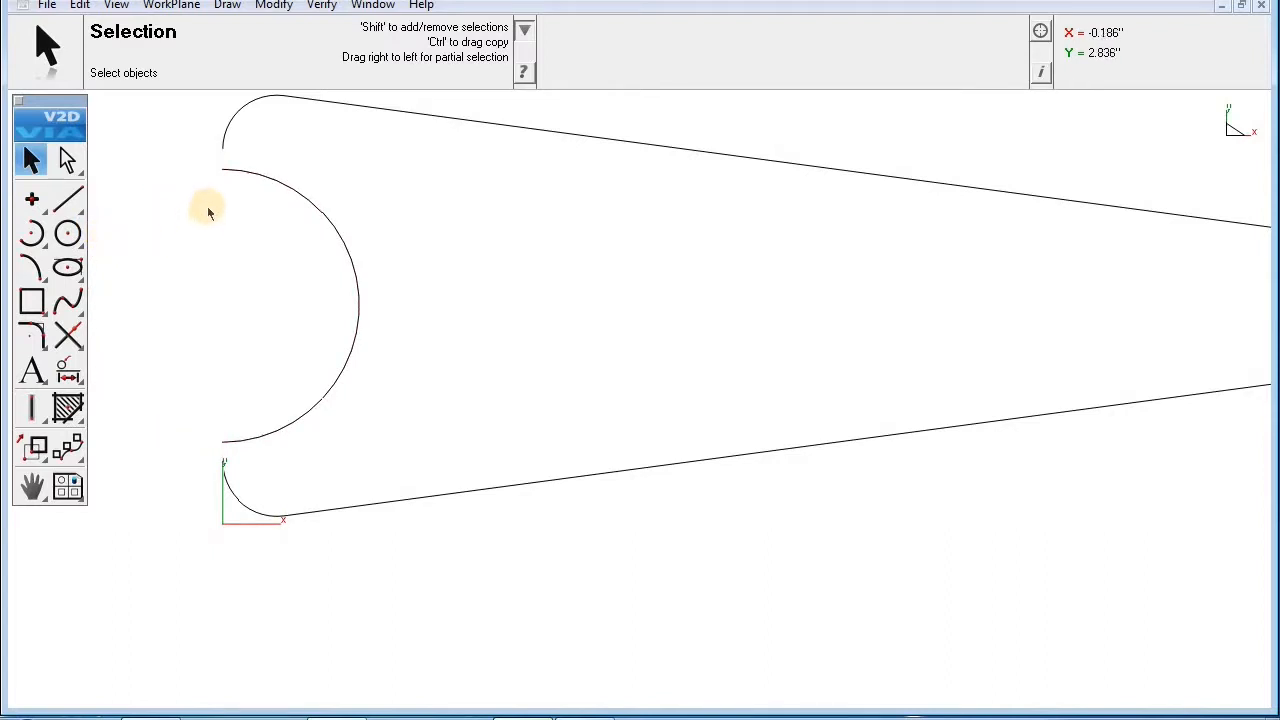
Draw two short vertical lines connecting the cutout arc's upper and lower ends to the adjacent rounded left corners.
{"action": "left_click", "coordinate": [72, 203]}
{"action": "scroll", "coordinate": [180, 170], "scroll_direction": "up", "scroll_amount": 5}
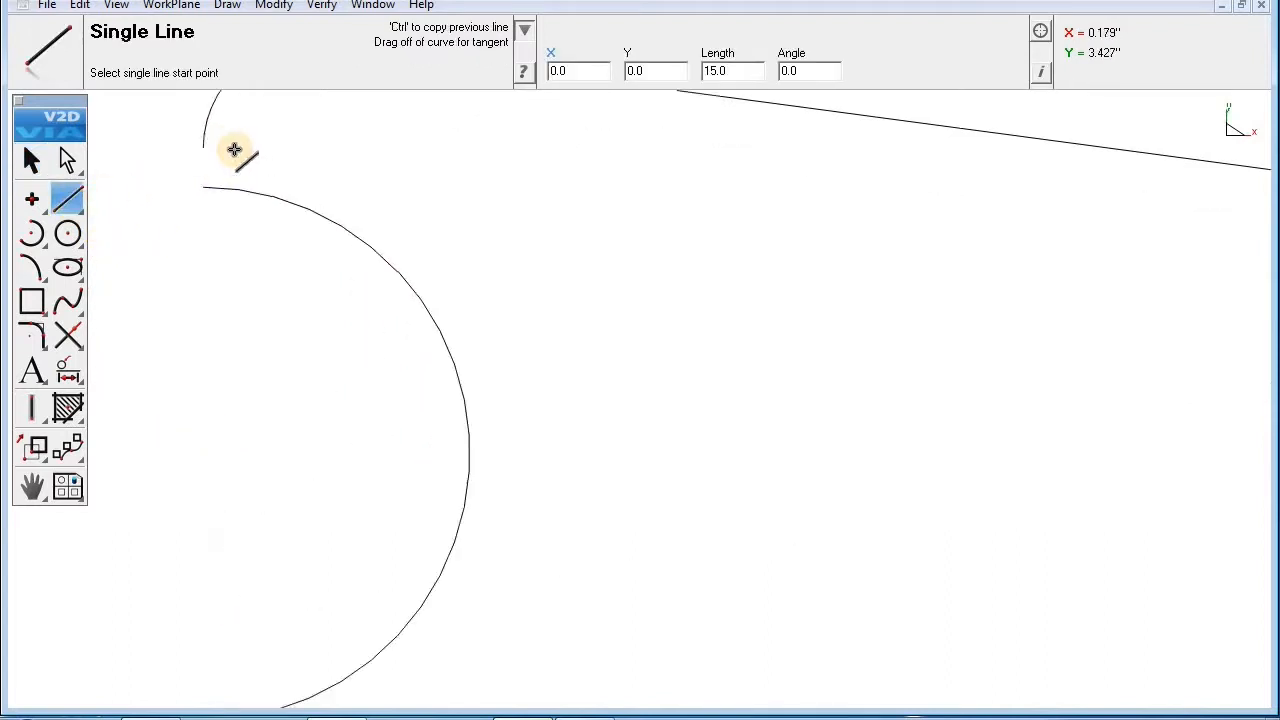
{"action": "left_click", "coordinate": [181, 145]}
{"action": "left_click", "coordinate": [183, 206]}
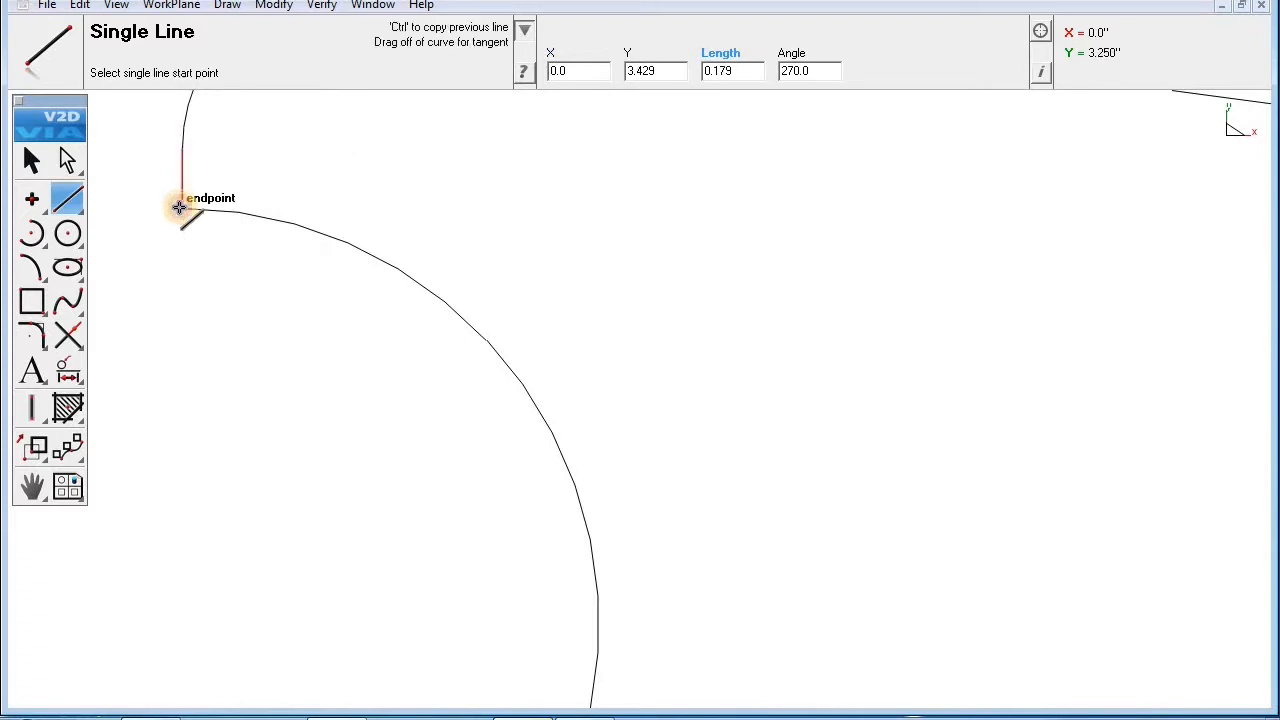
{"action": "scroll", "coordinate": [183, 206], "scroll_direction": "down", "scroll_amount": 5}
{"action": "scroll", "coordinate": [178, 428], "scroll_direction": "up", "scroll_amount": 5}
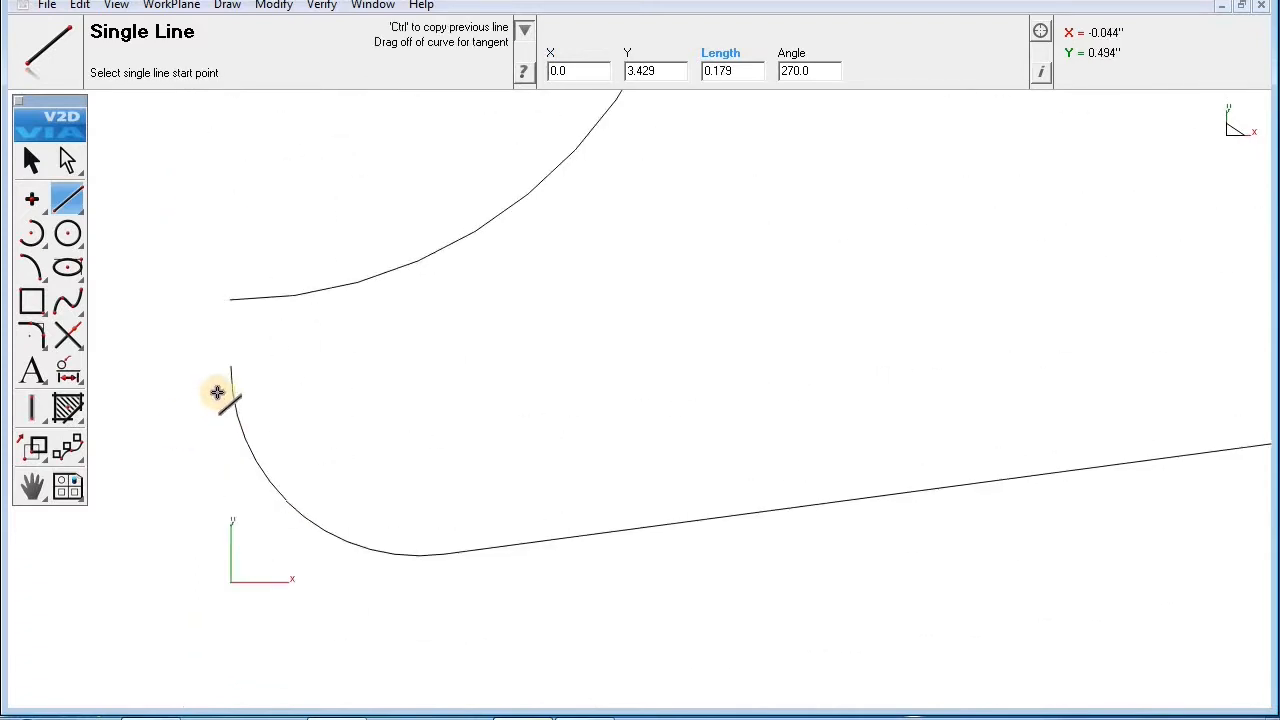
{"action": "left_click", "coordinate": [232, 300]}
{"action": "left_click", "coordinate": [228, 366]}
{"action": "scroll", "coordinate": [228, 366], "scroll_direction": "down", "scroll_amount": 5}
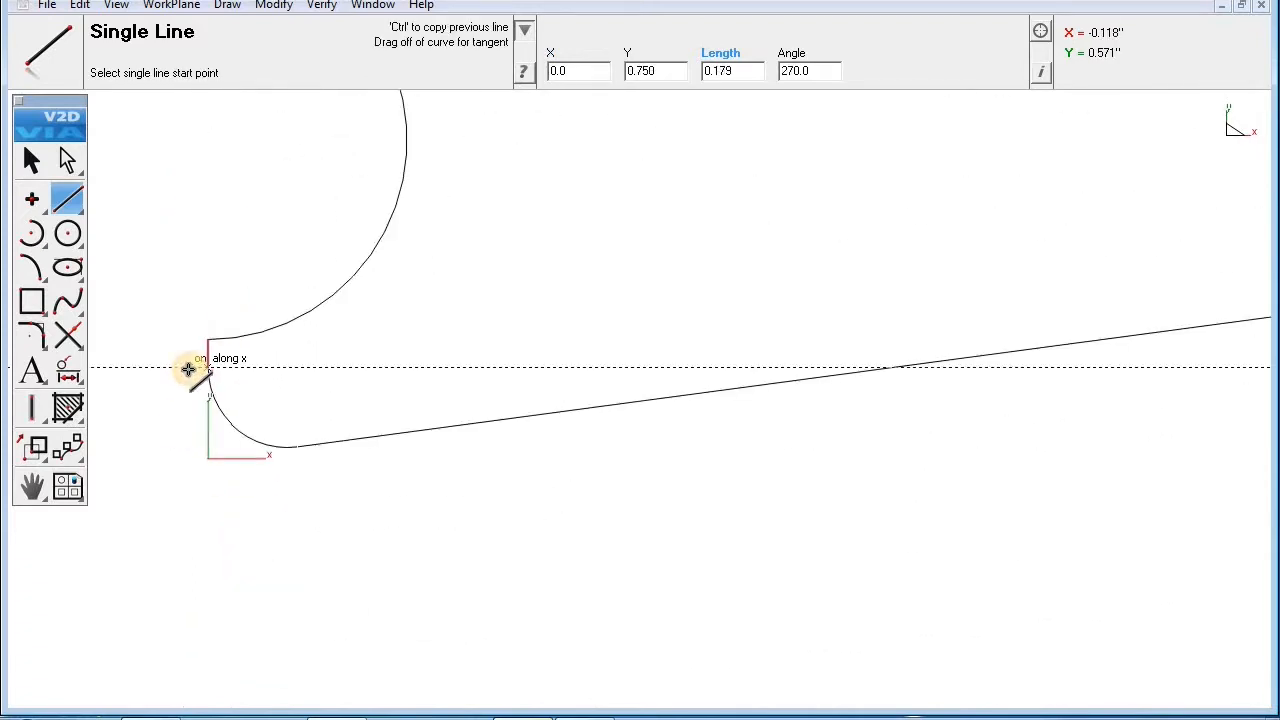
Draw a horizontal construction line from the cutout arc's rightmost point to the left quadrant of the small tip hole.
{"action": "scroll", "coordinate": [470, 280], "scroll_direction": "up", "scroll_amount": 3}
{"action": "scroll", "coordinate": [380, 289], "scroll_direction": "down", "scroll_amount": 2}
{"action": "scroll", "coordinate": [329, 257], "scroll_direction": "up", "scroll_amount": 2}
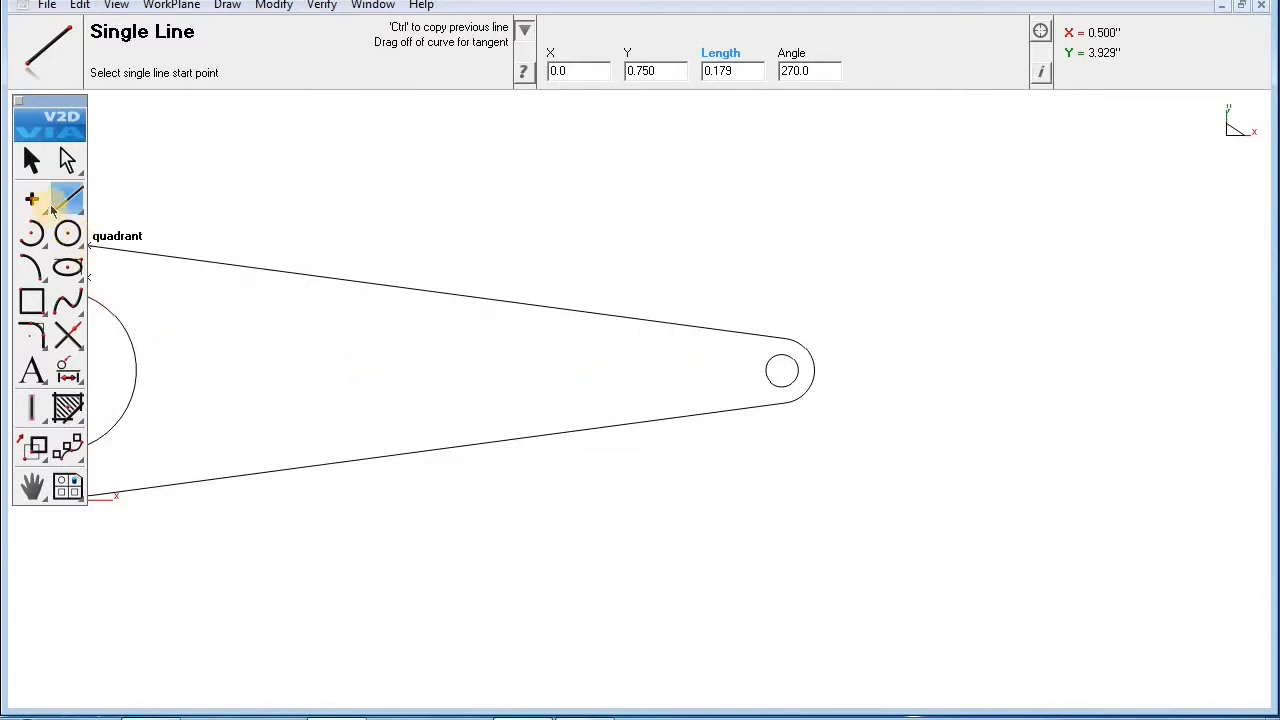
{"action": "left_click", "coordinate": [134, 376]}
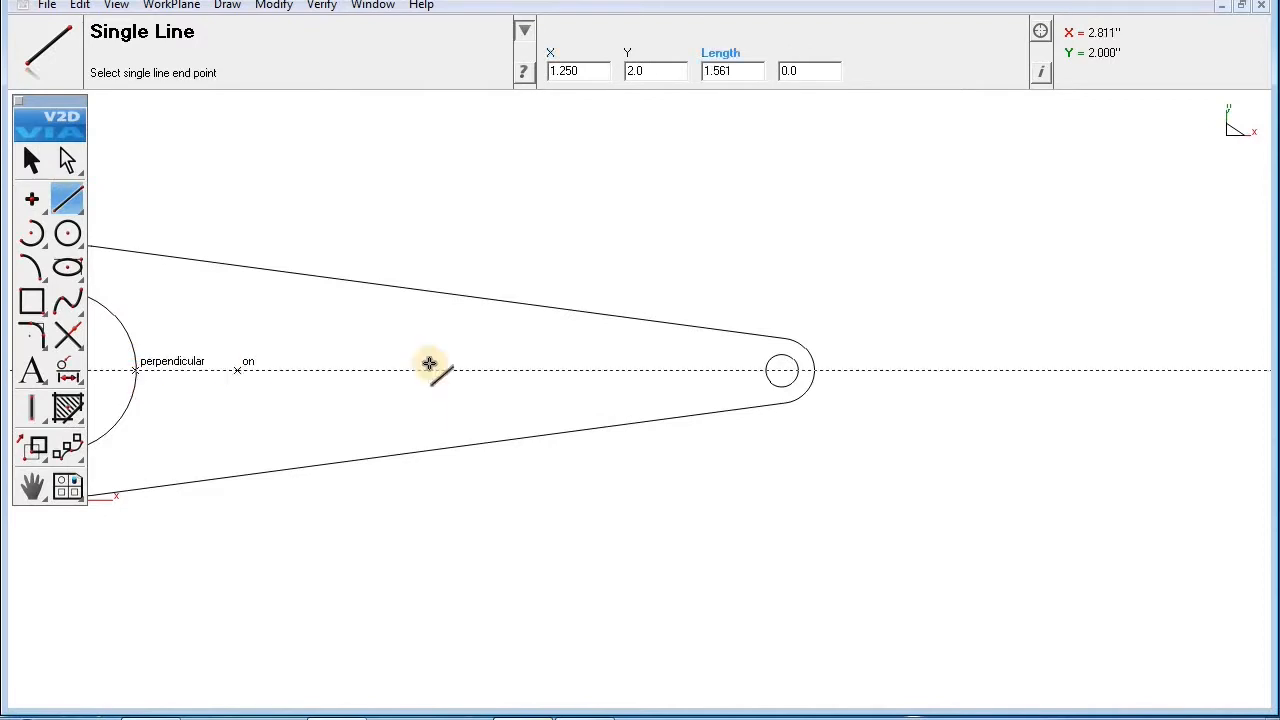
{"action": "left_click", "coordinate": [765, 369]}
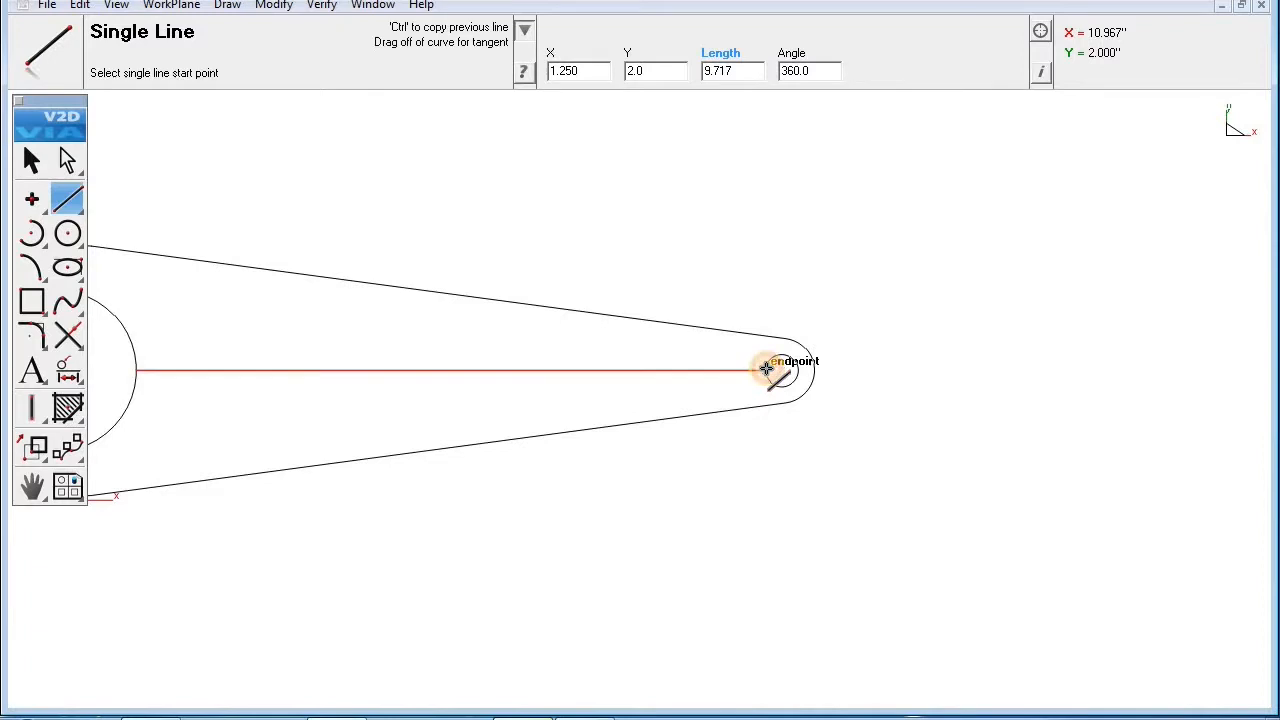
Draw two 1.5-inch diameter circles centered on the construction line, at about X 3.0 and X 5.65 inches.
{"action": "left_click", "coordinate": [68, 233]}
{"action": "left_click", "coordinate": [730, 74]}
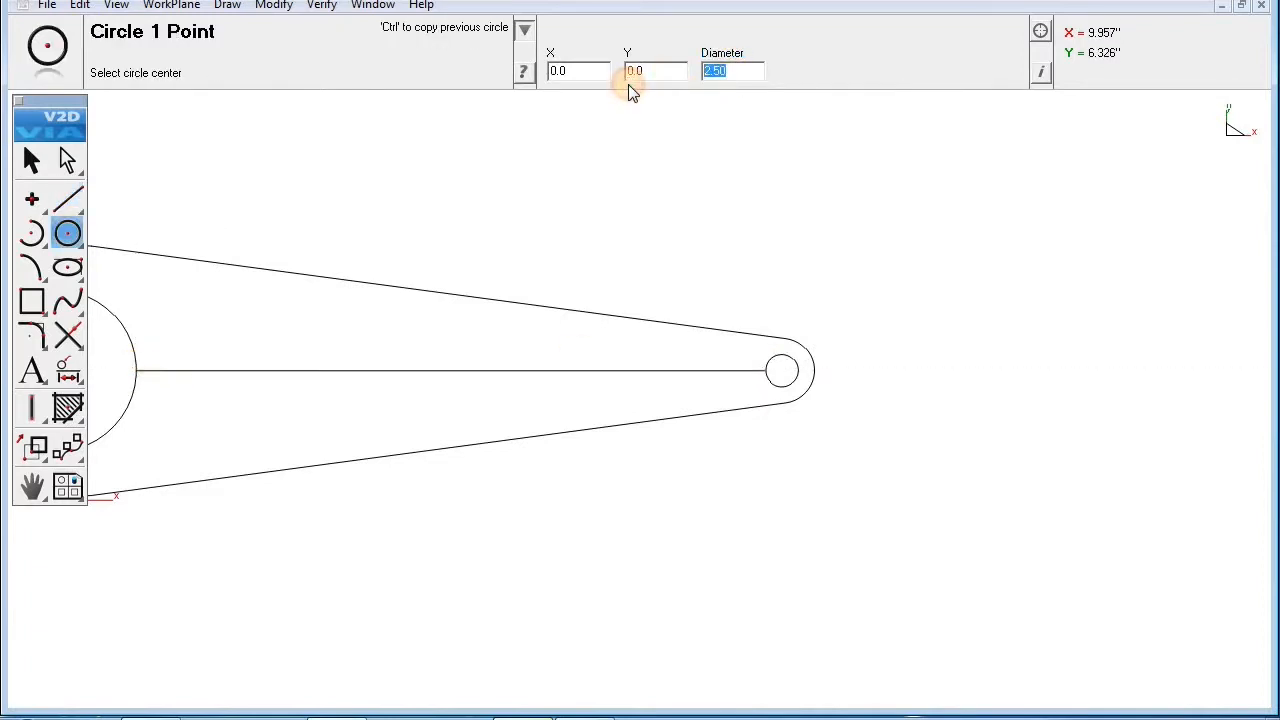
{"action": "type", "text": "1.5"}
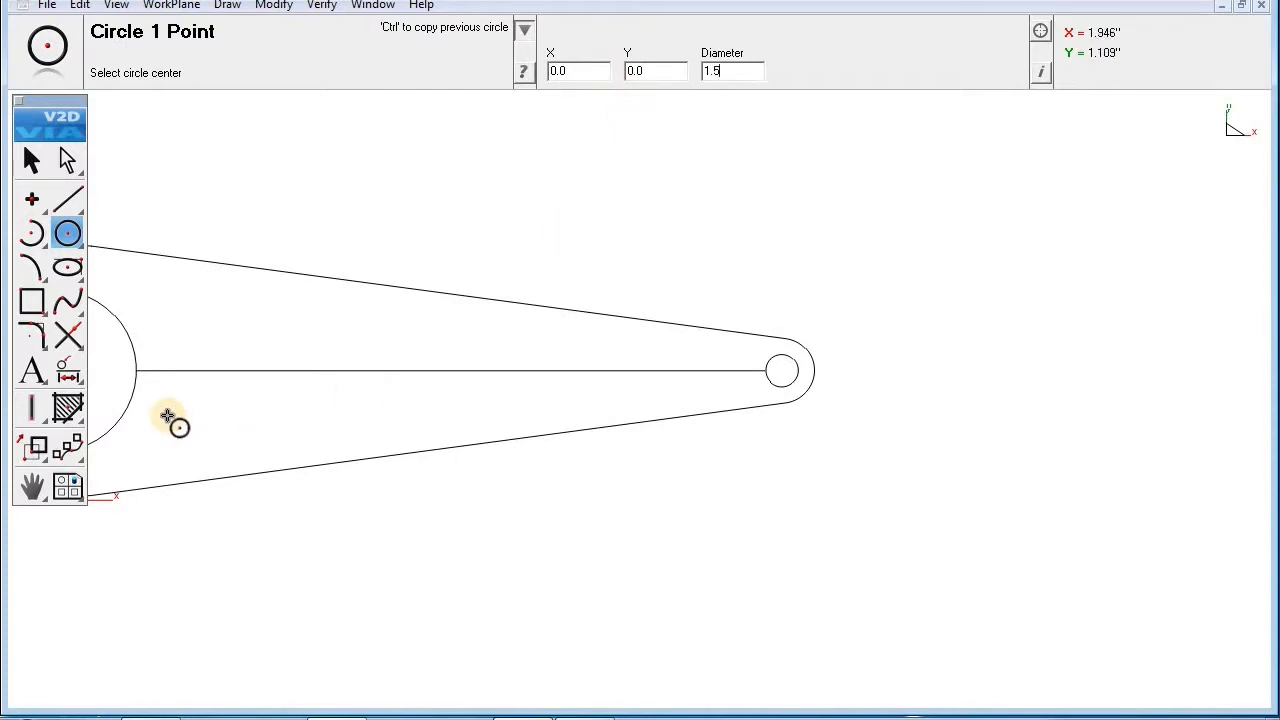
{"action": "left_click", "coordinate": [249, 370]}
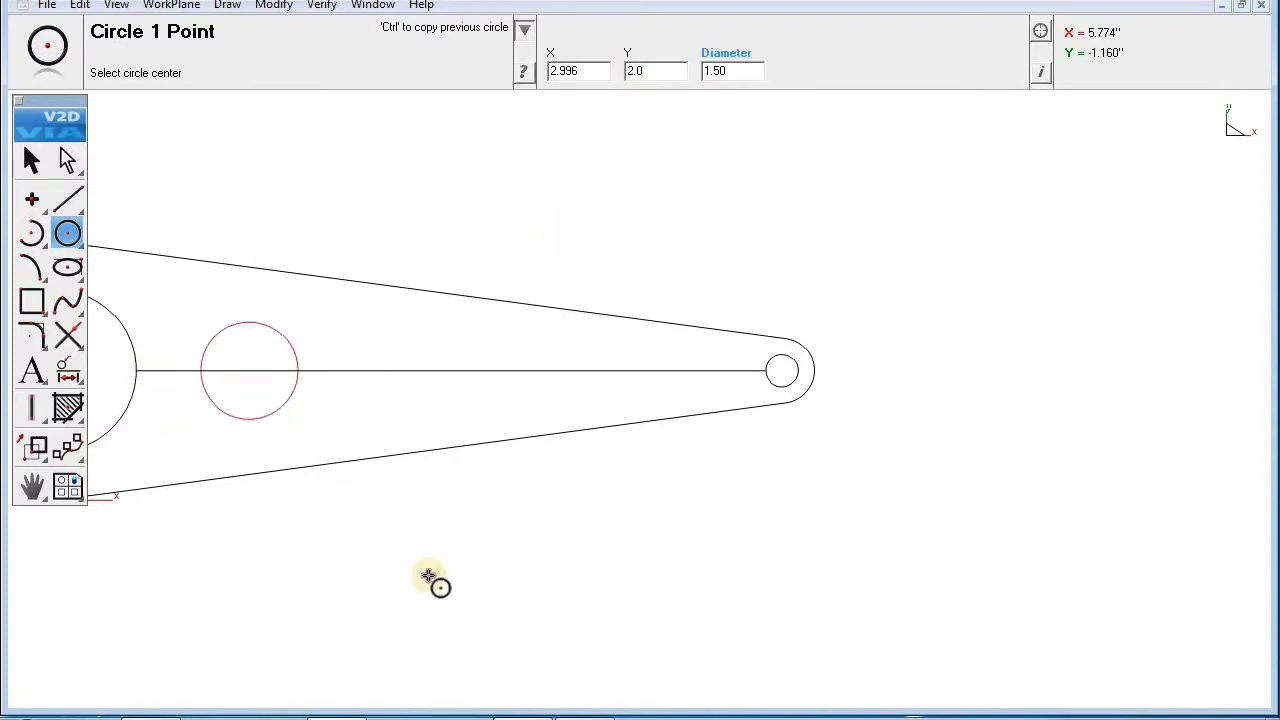
{"action": "left_click", "coordinate": [421, 372]}
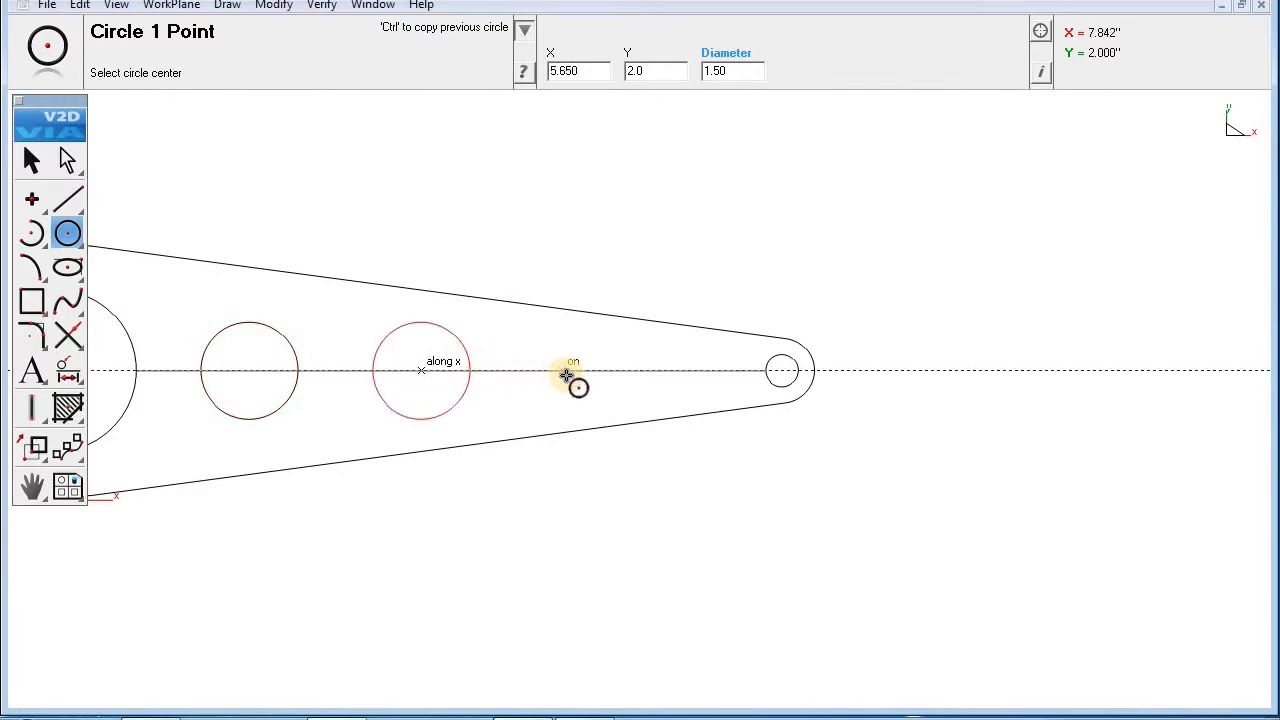
Draw a 1-inch diameter circle centered on the construction line at about X 8.2 inches, toward the tip.
{"action": "left_click_drag", "start_coordinate": [728, 72], "coordinate": [710, 88]}
{"action": "key", "text": "BackSpace"}
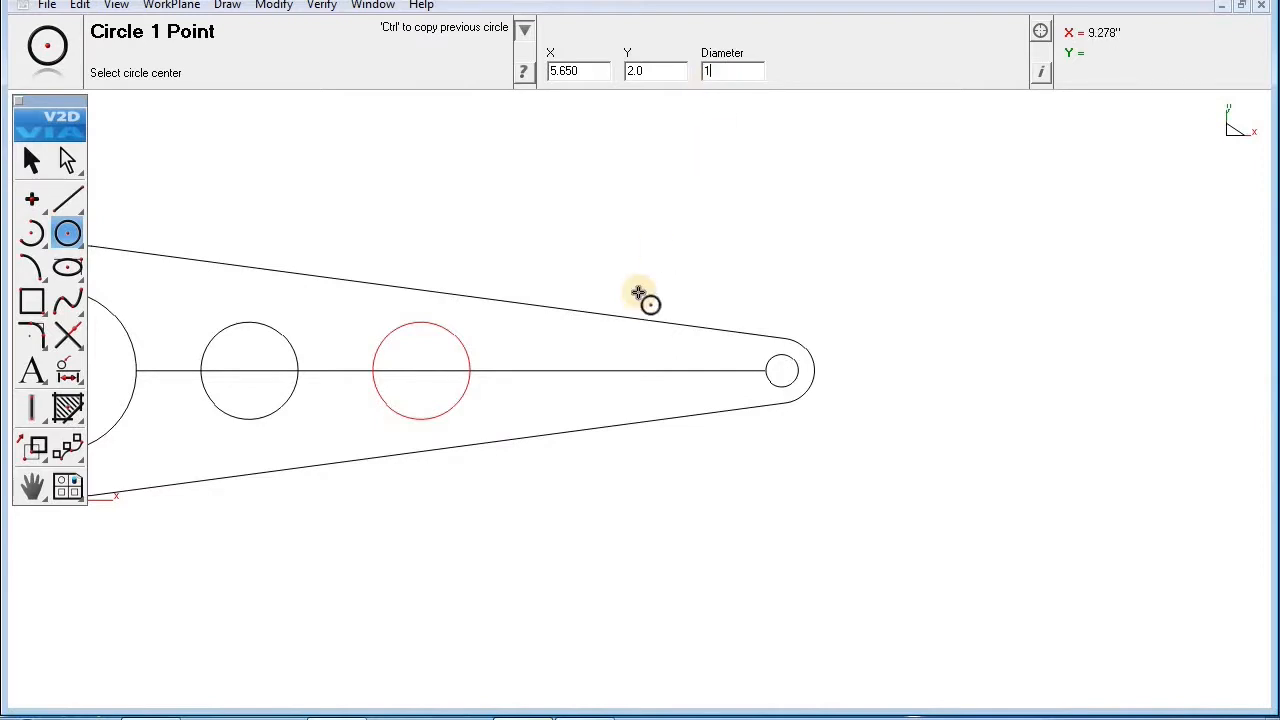
{"action": "left_click", "coordinate": [588, 371]}
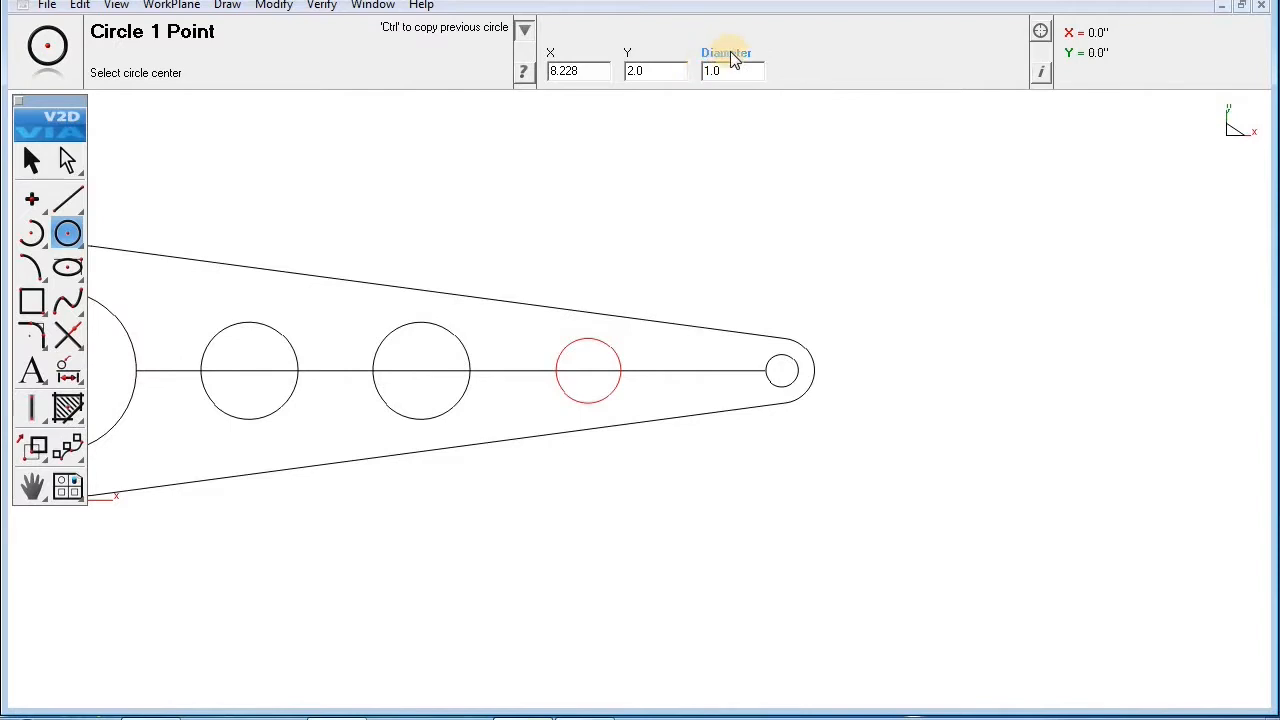
Delete the horizontal construction line running through the holes.
{"action": "left_click", "coordinate": [31, 160]}
{"action": "left_click", "coordinate": [334, 363]}
{"action": "left_click", "coordinate": [338, 371]}
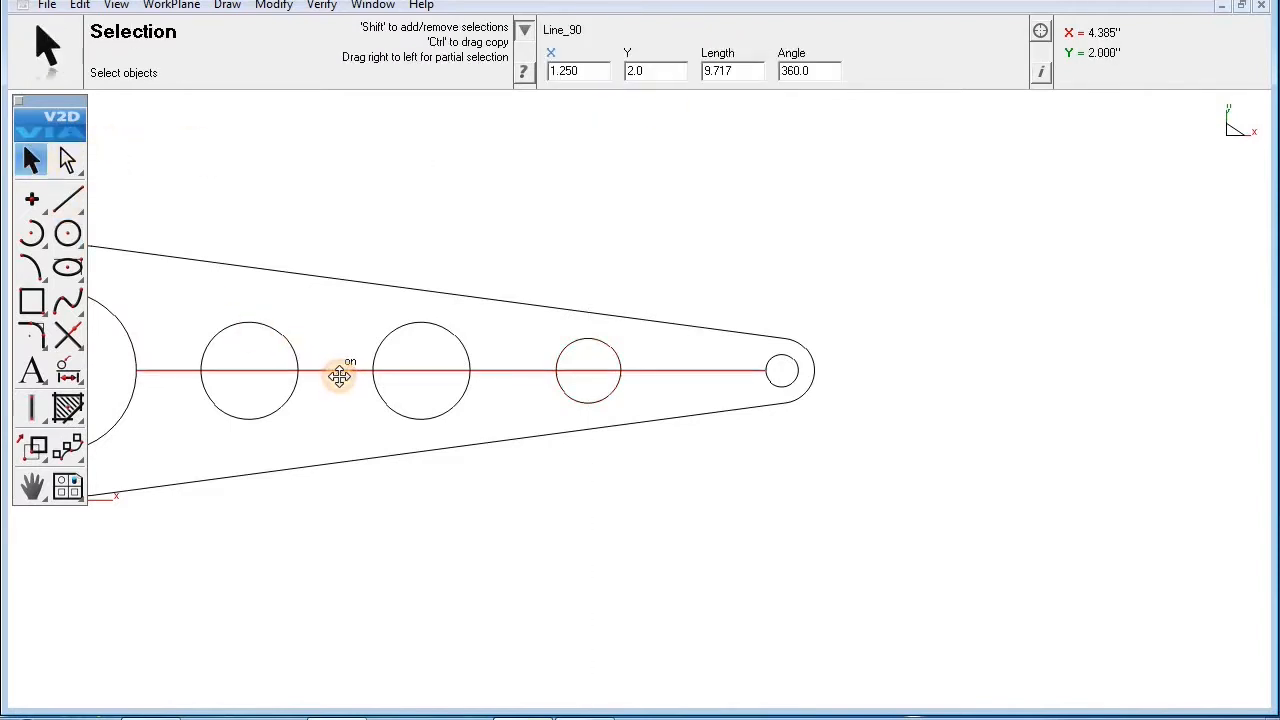
{"action": "key", "text": "Delete"}
{"action": "scroll", "coordinate": [337, 366], "scroll_direction": "down", "scroll_amount": 3}
{"action": "scroll", "coordinate": [343, 327], "scroll_direction": "up", "scroll_amount": 2}
{"action": "scroll", "coordinate": [419, 316], "scroll_direction": "down", "scroll_amount": 1}
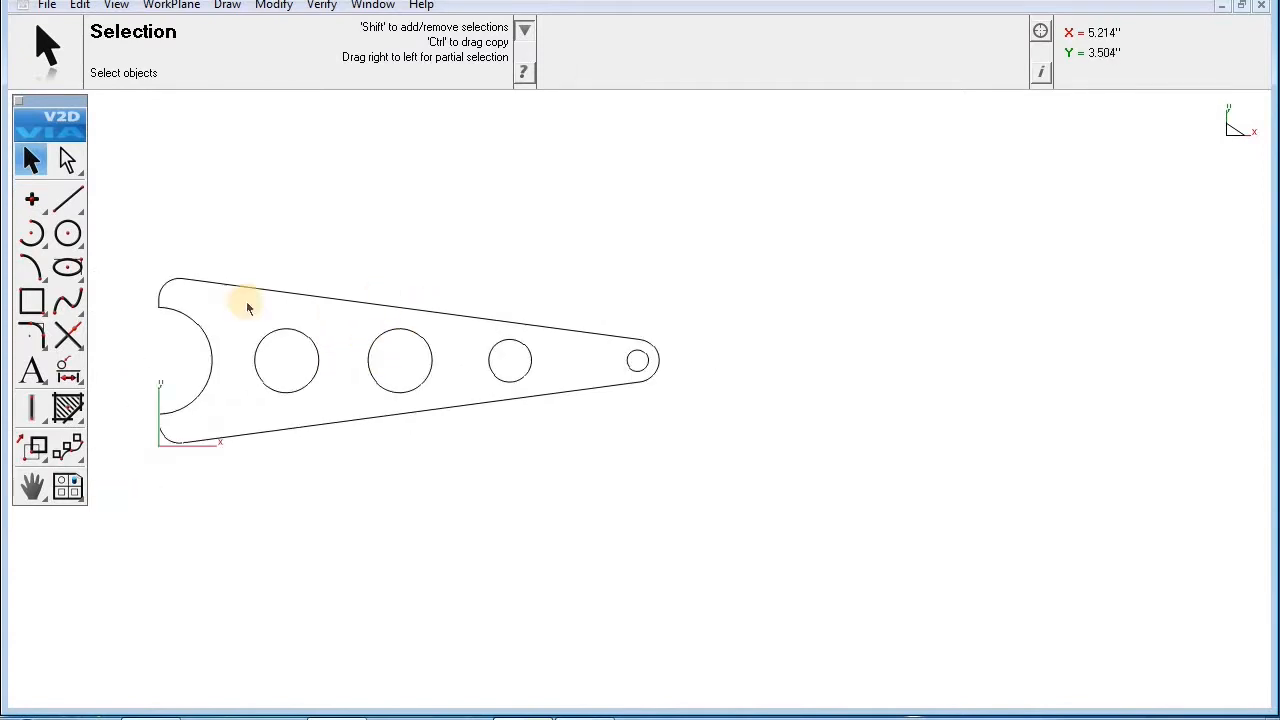
{"action": "scroll", "coordinate": [150, 304], "scroll_direction": "up", "scroll_amount": 2}
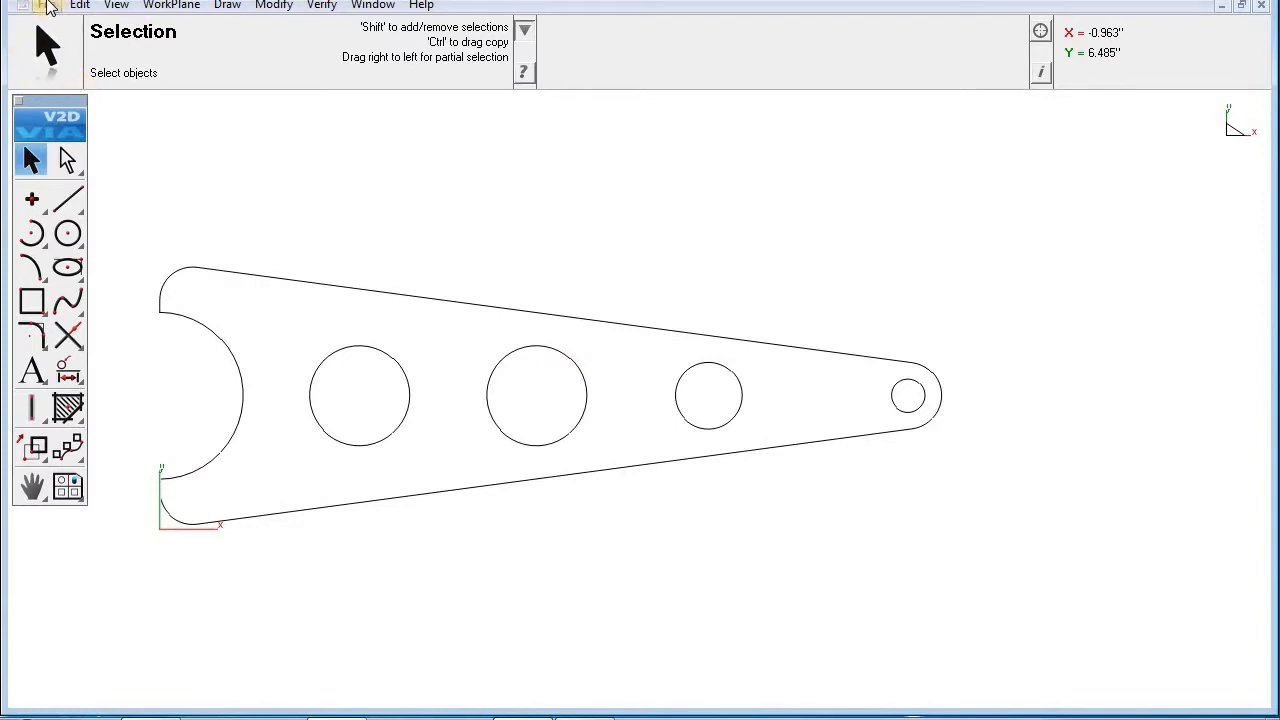
Export the drawing as an R 12 DXF file in inches, saved to the Desktop as "Rear Arm".
{"action": "left_click", "coordinate": [46, 4]}
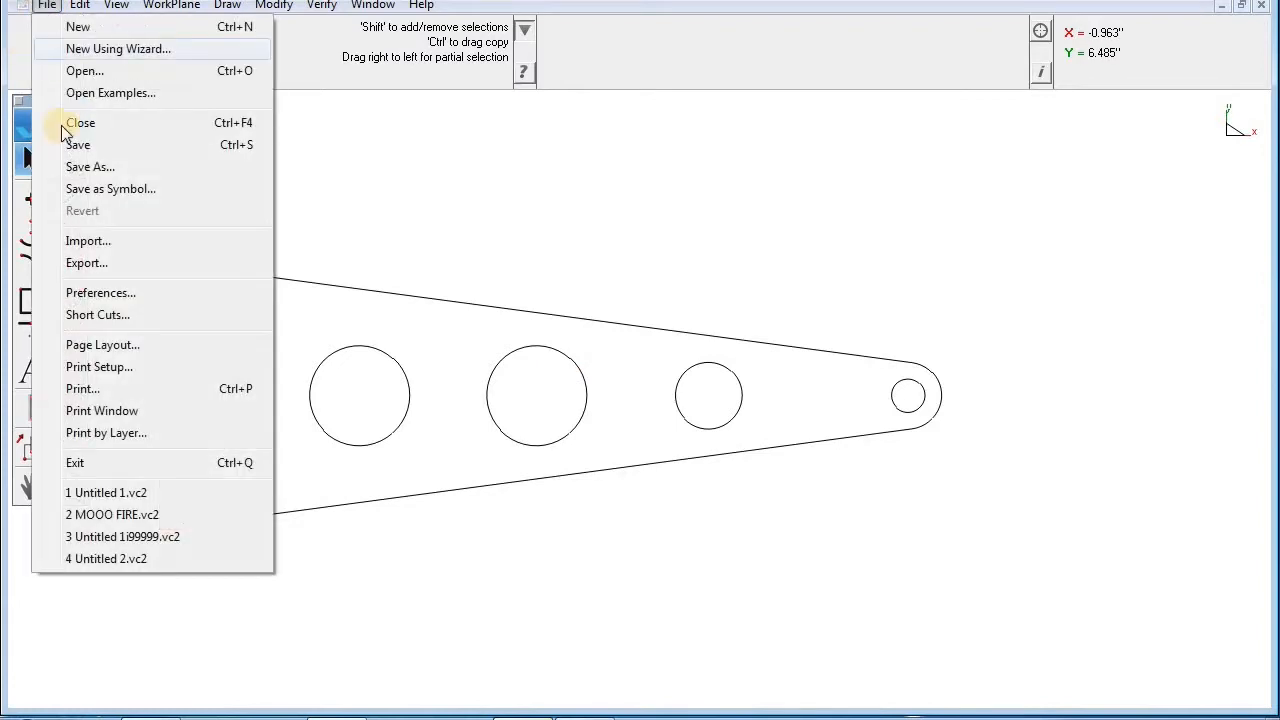
{"action": "left_click", "coordinate": [108, 264]}
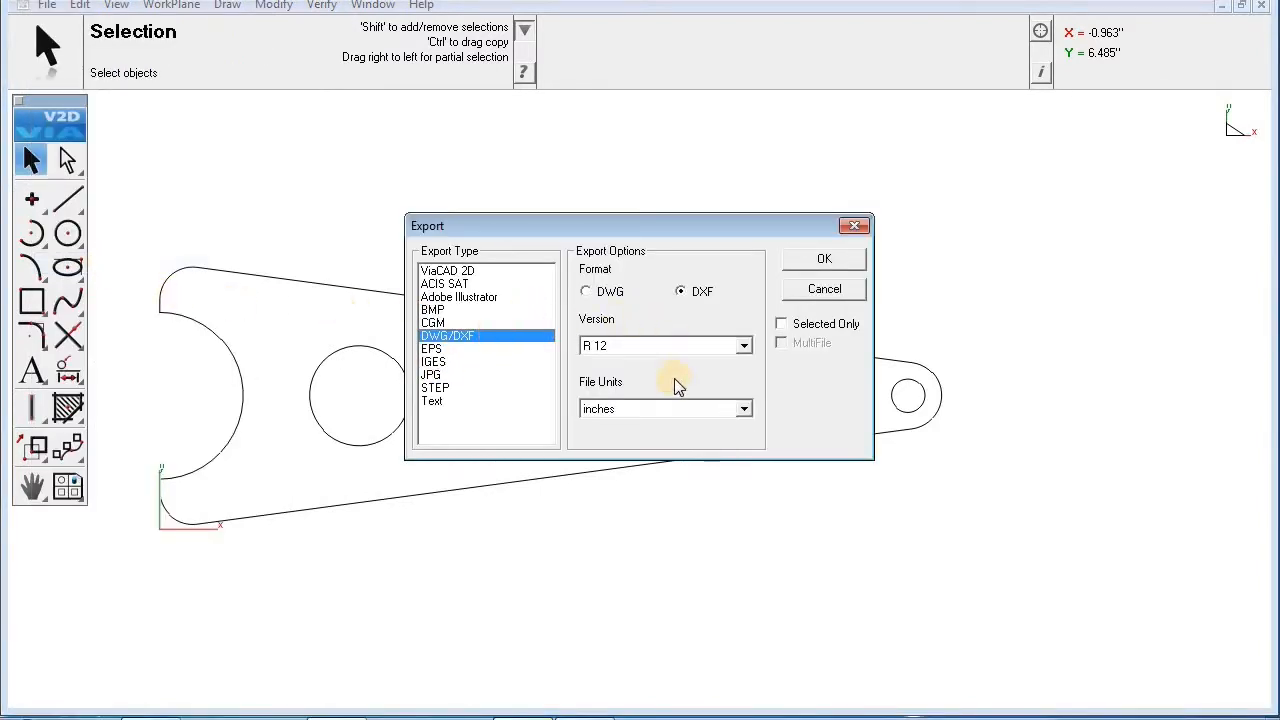
{"action": "left_click", "coordinate": [825, 259]}
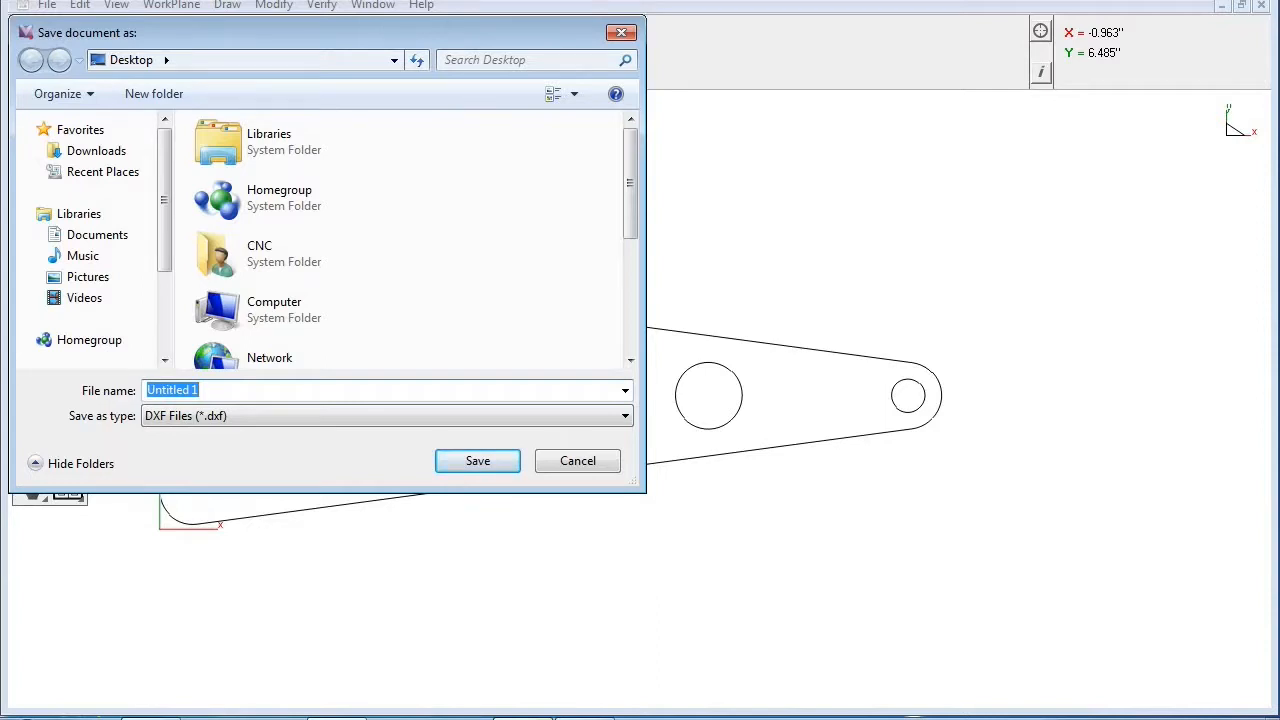
{"action": "type", "text": "r"}
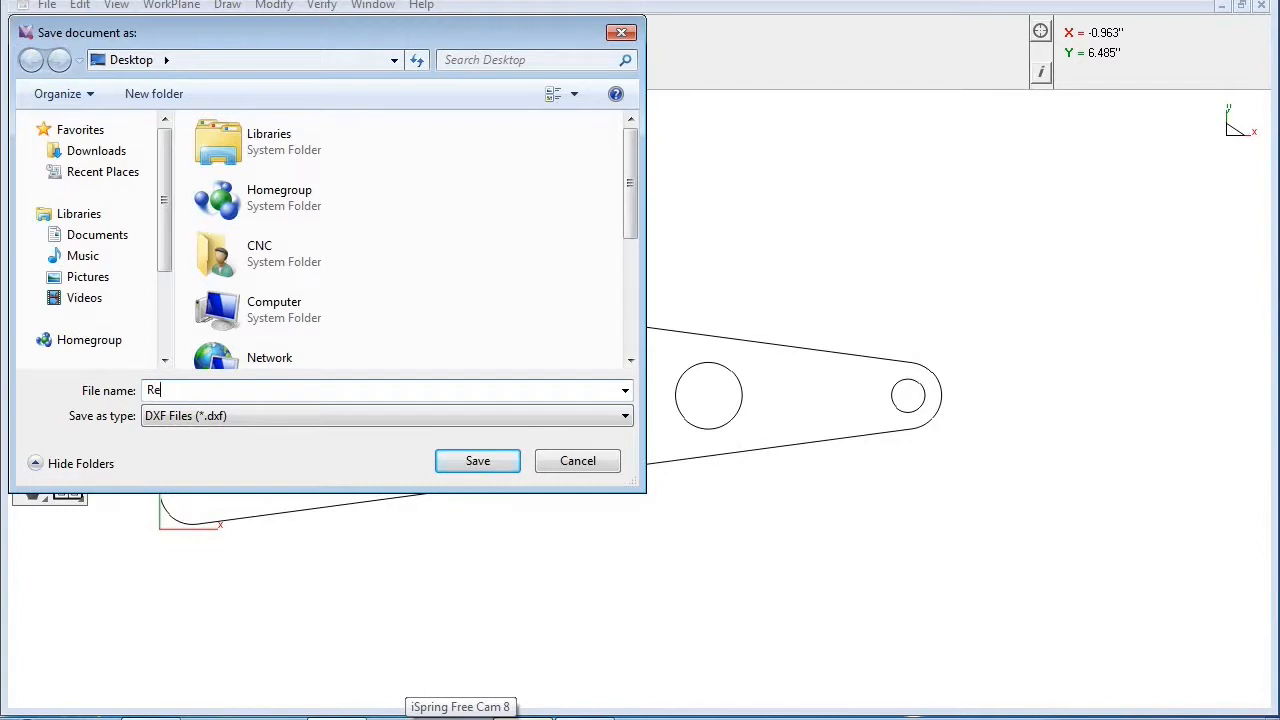
{"action": "type", "text": "ear Arm"}
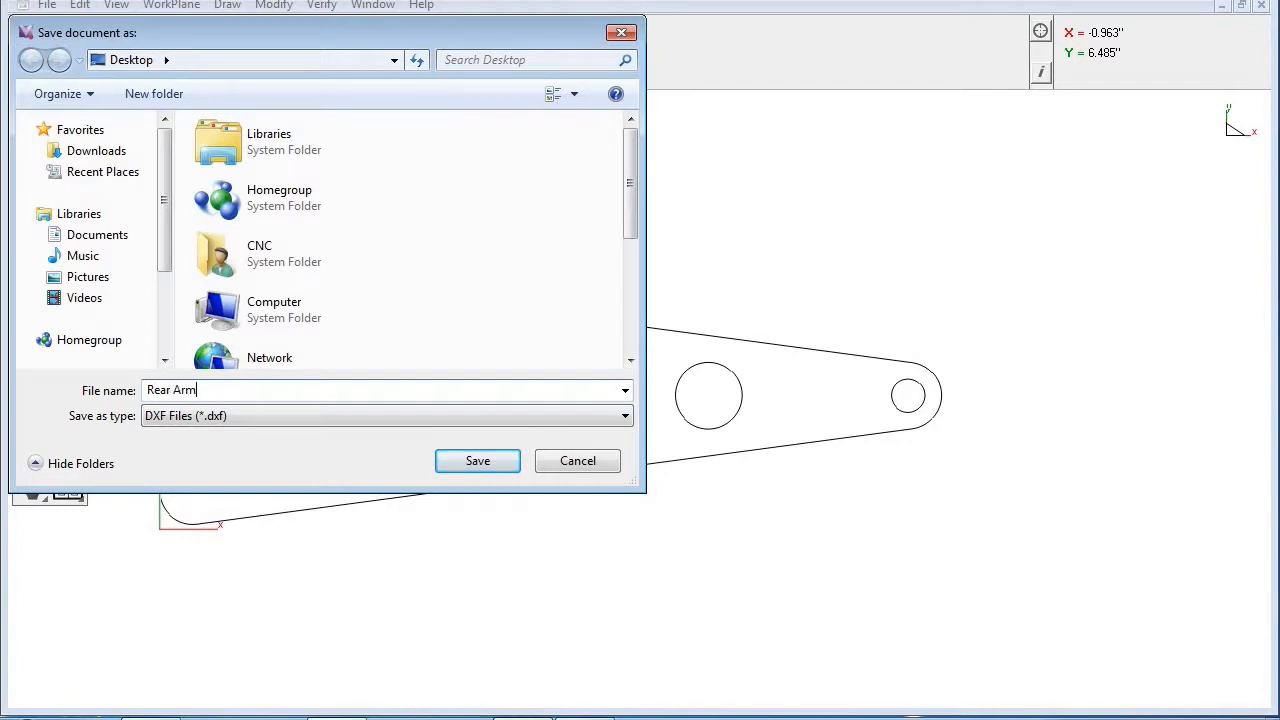
{"action": "left_click", "coordinate": [514, 461]}
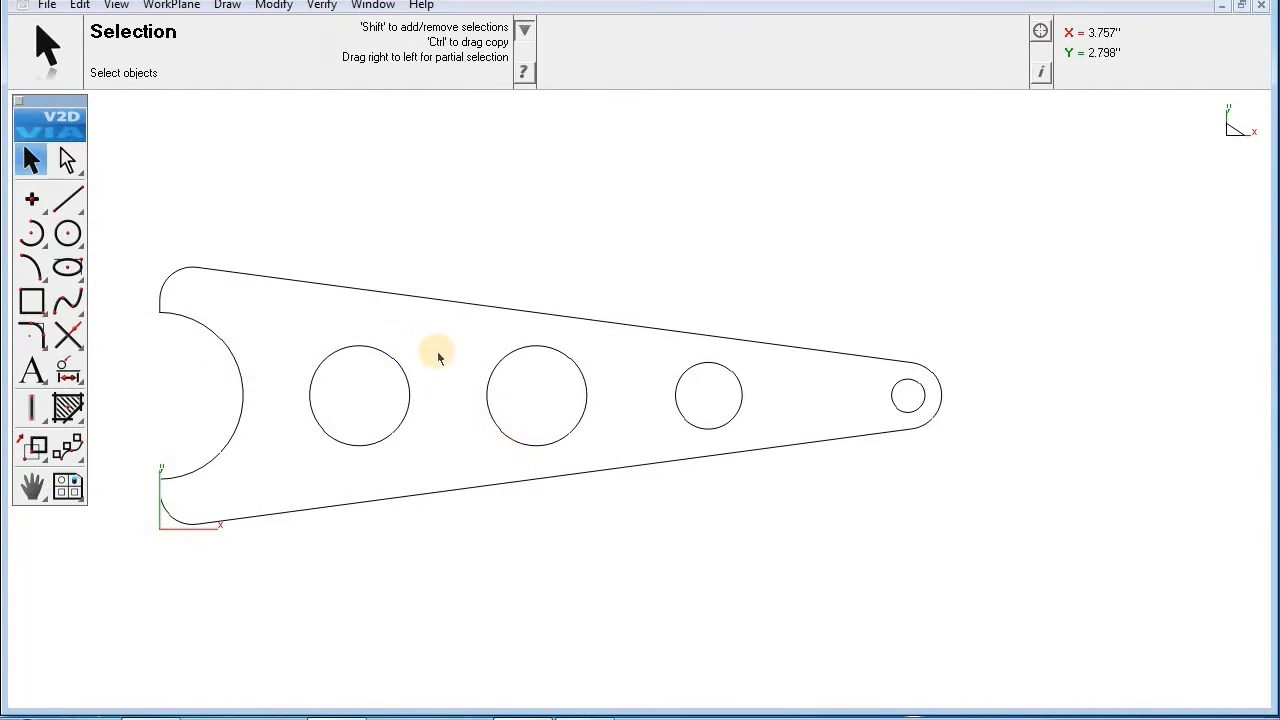
Switch to MyPlasmCNC and load Rear Arm.dxf from the Desktop into the import workspace.
{"action": "mouse_move", "coordinate": [600, 718]}
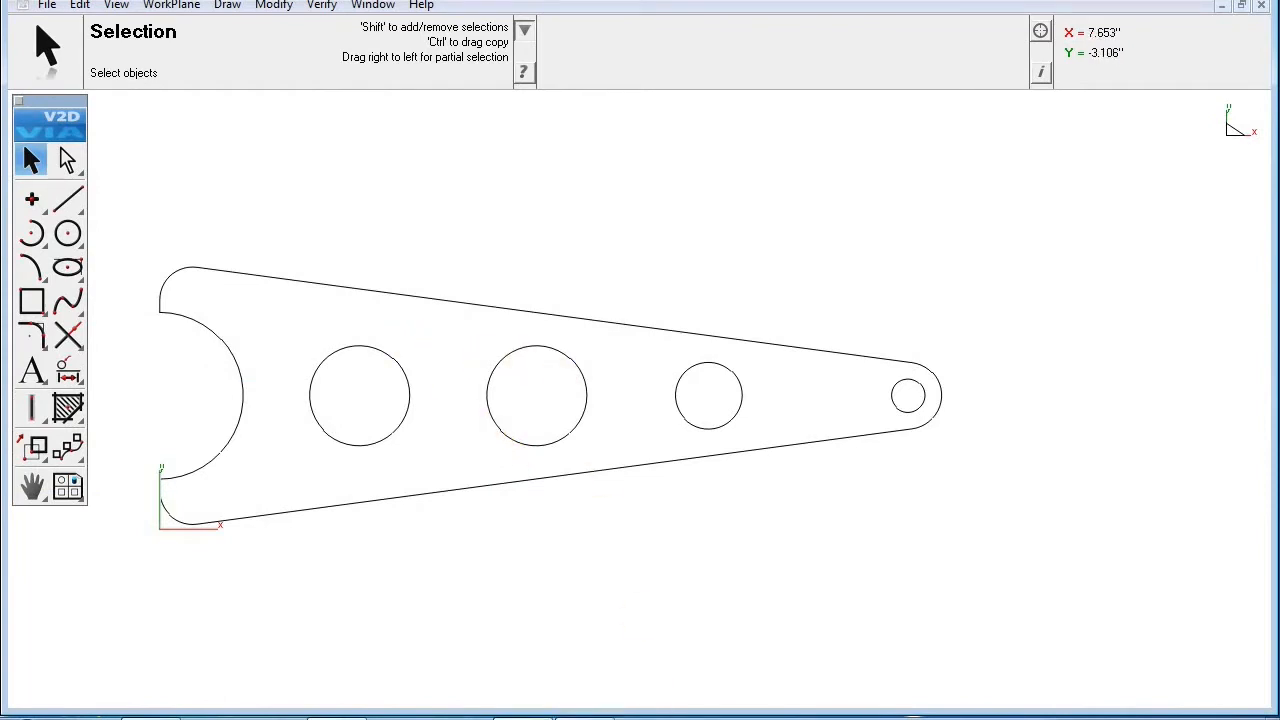
{"action": "left_click", "coordinate": [600, 716]}
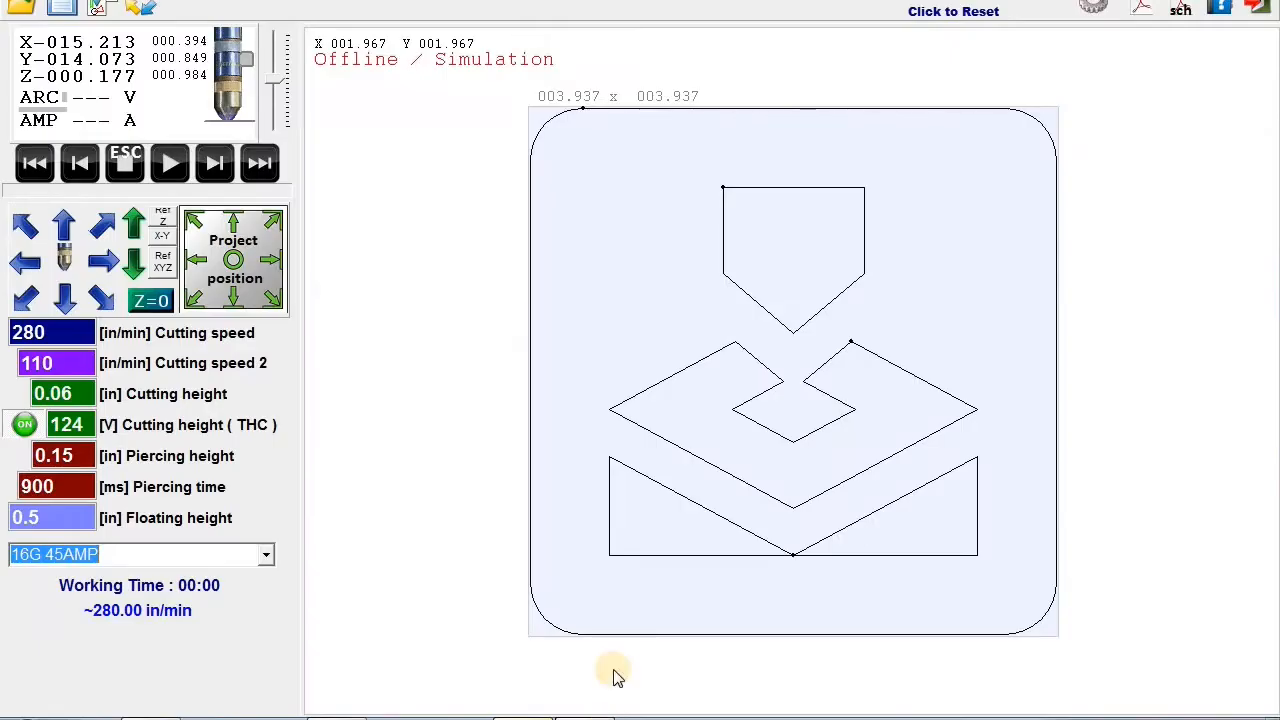
{"action": "left_click", "coordinate": [104, 6]}
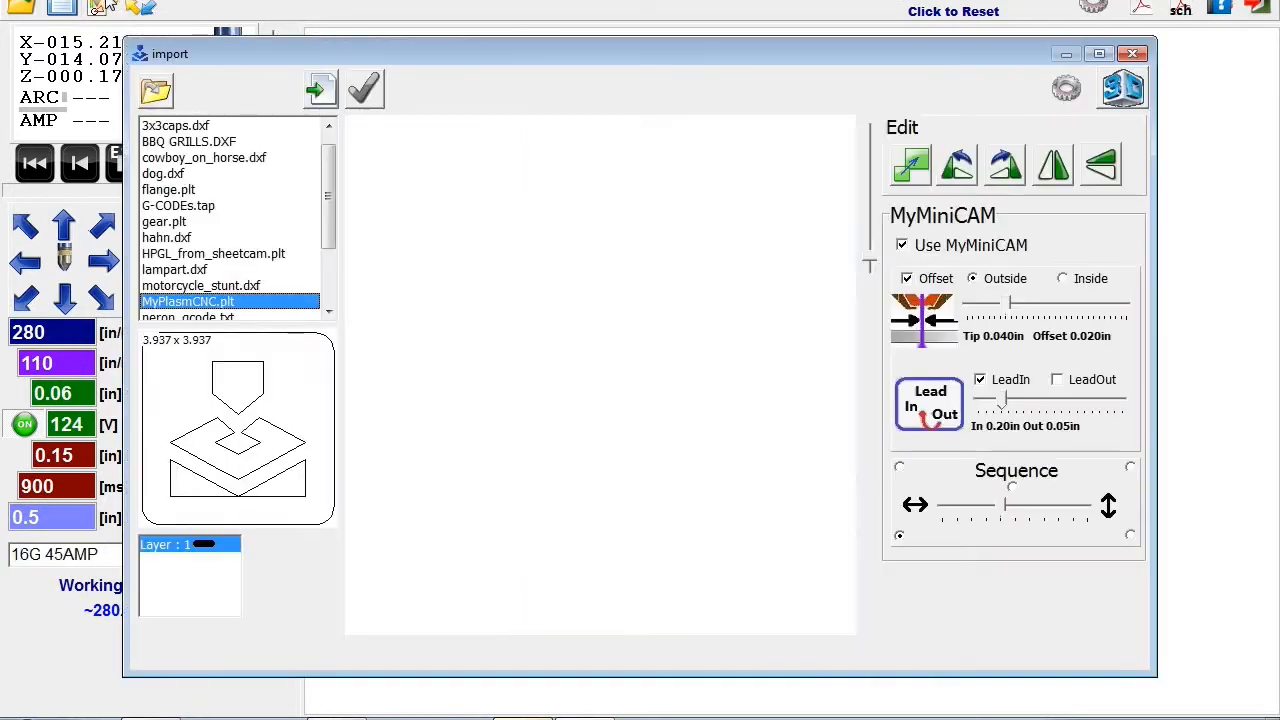
{"action": "left_click", "coordinate": [152, 92]}
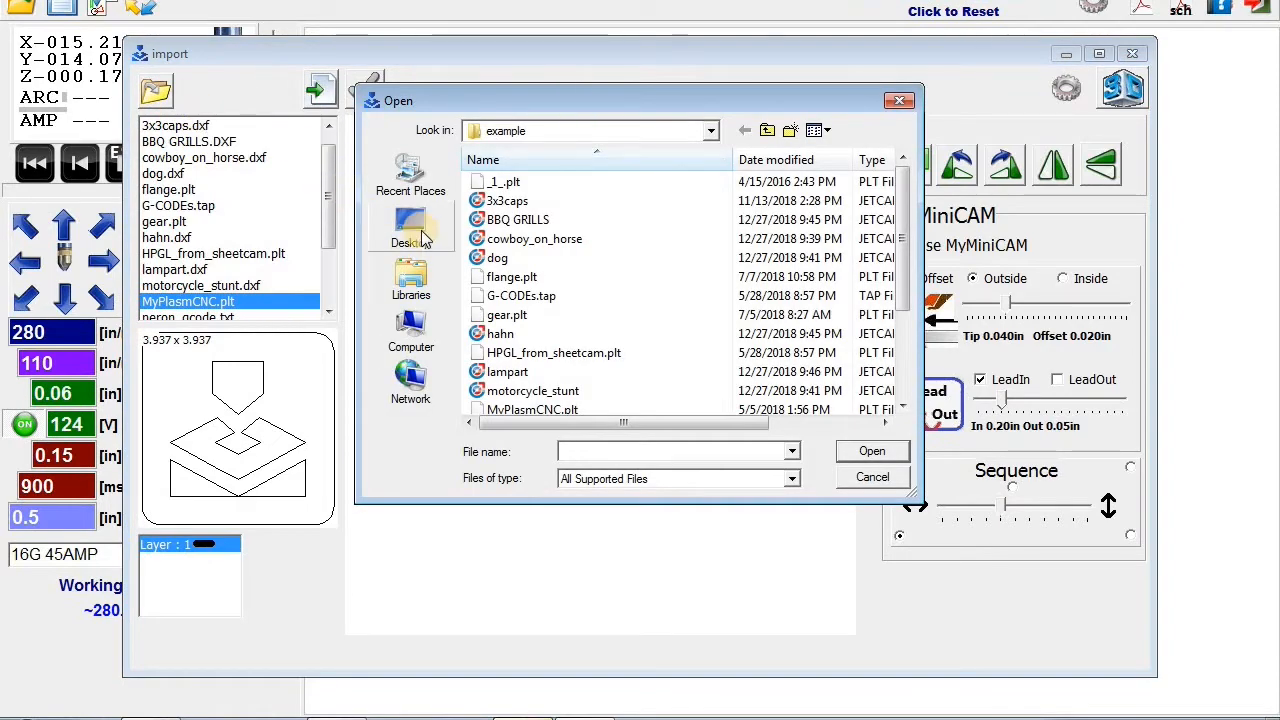
{"action": "left_click", "coordinate": [420, 232]}
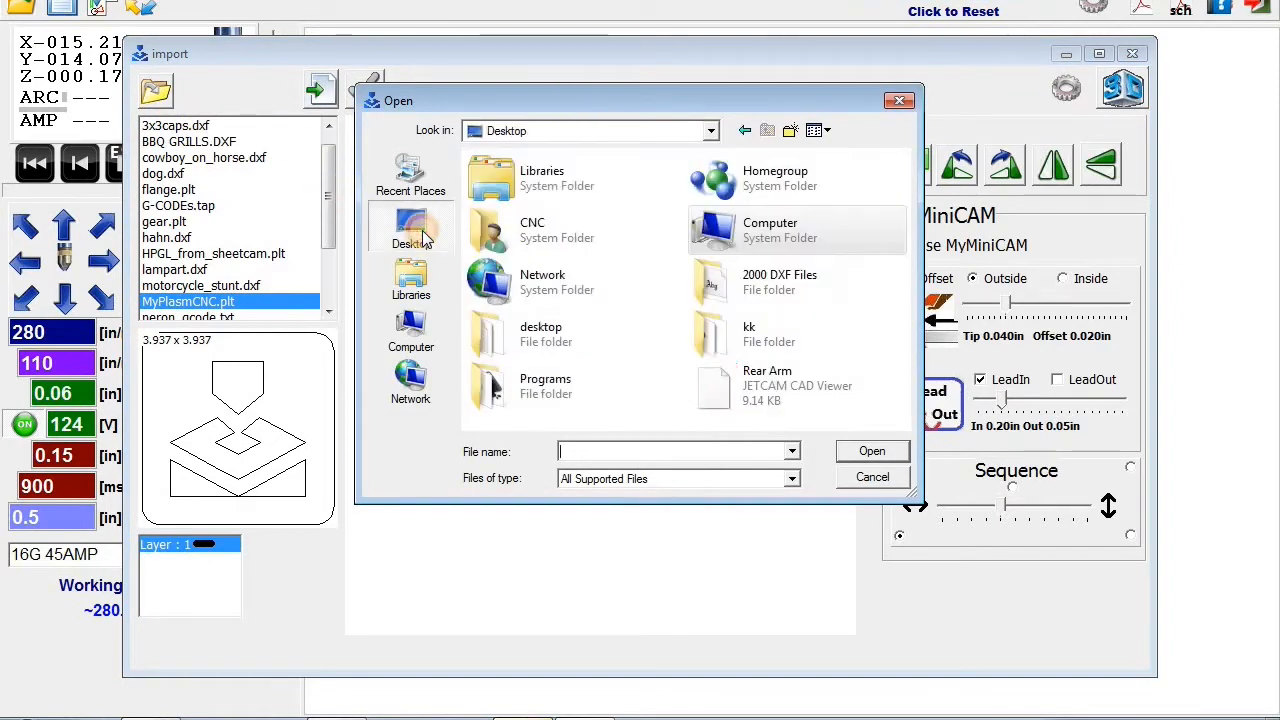
{"action": "left_click", "coordinate": [785, 395]}
{"action": "left_click", "coordinate": [862, 452]}
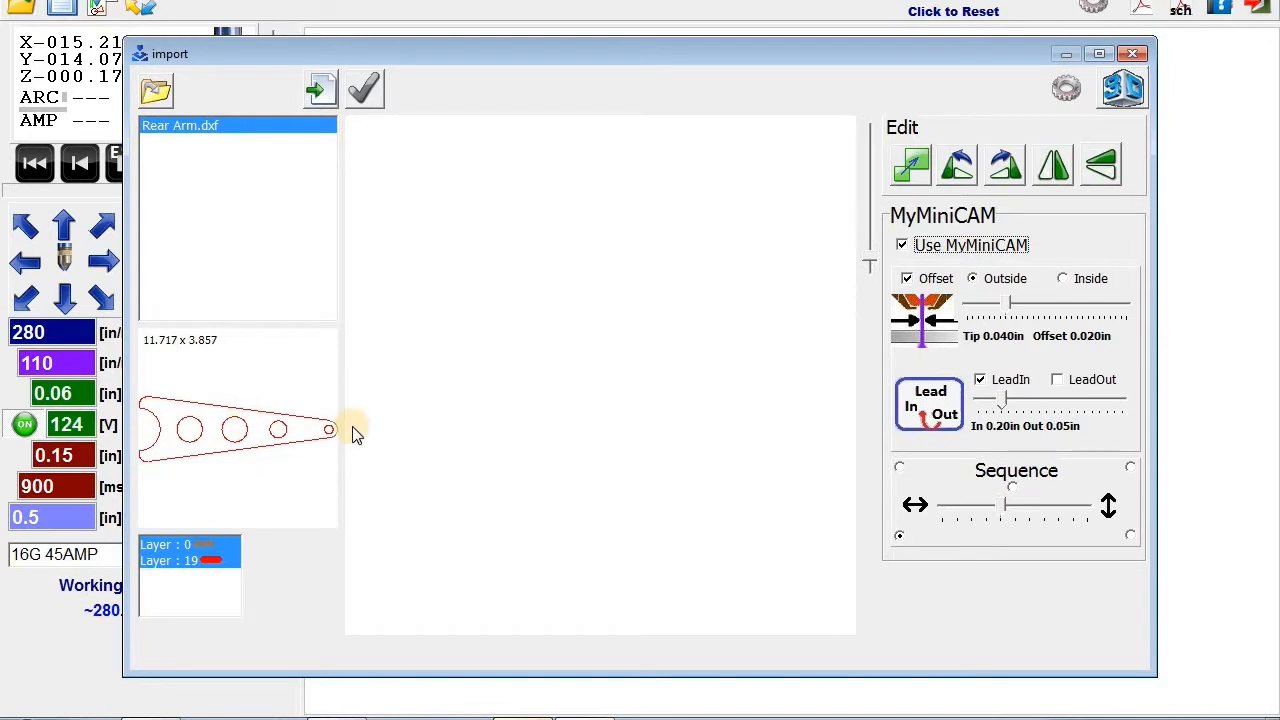
{"action": "left_click", "coordinate": [323, 88]}
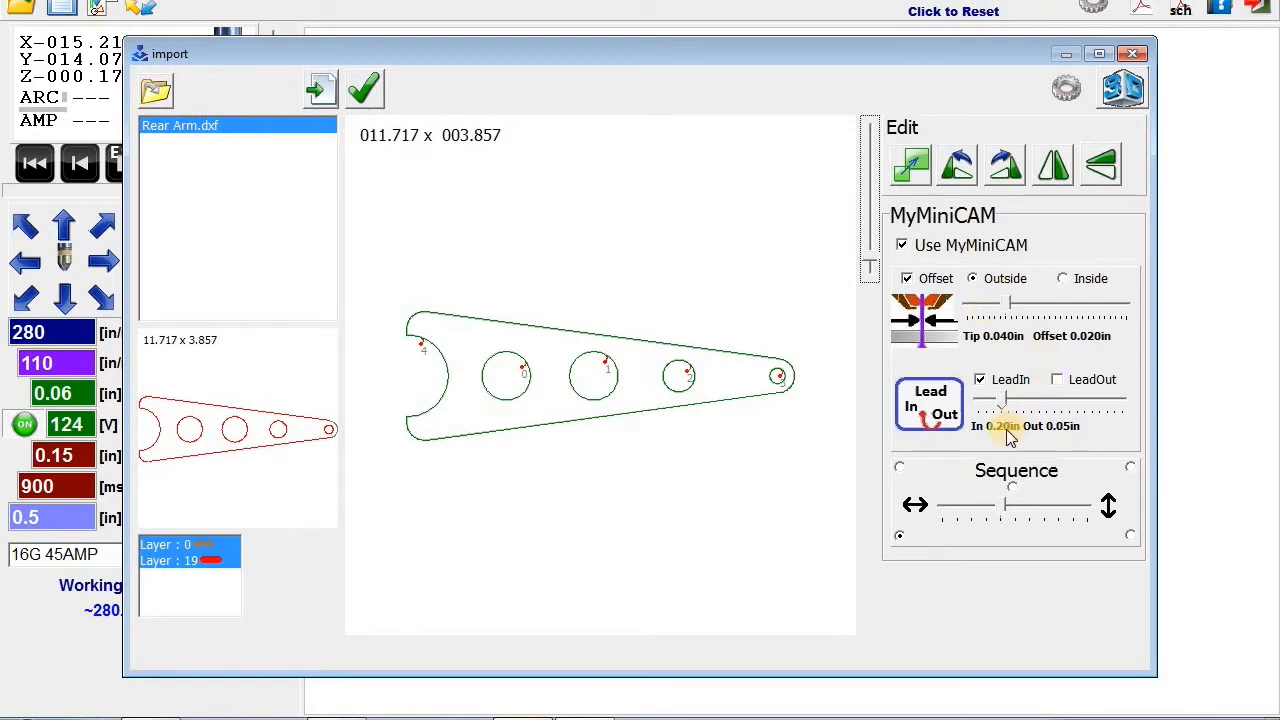
Examine the lead-ins and offset paths around the arm's holes and outer contour up close.
{"action": "scroll", "coordinate": [560, 394], "scroll_direction": "down", "scroll_amount": 1}
{"action": "scroll", "coordinate": [508, 352], "scroll_direction": "up", "scroll_amount": 5}
{"action": "scroll", "coordinate": [494, 240], "scroll_direction": "up", "scroll_amount": 1}
{"action": "scroll", "coordinate": [477, 223], "scroll_direction": "down", "scroll_amount": 3}
{"action": "scroll", "coordinate": [502, 206], "scroll_direction": "up", "scroll_amount": 4}
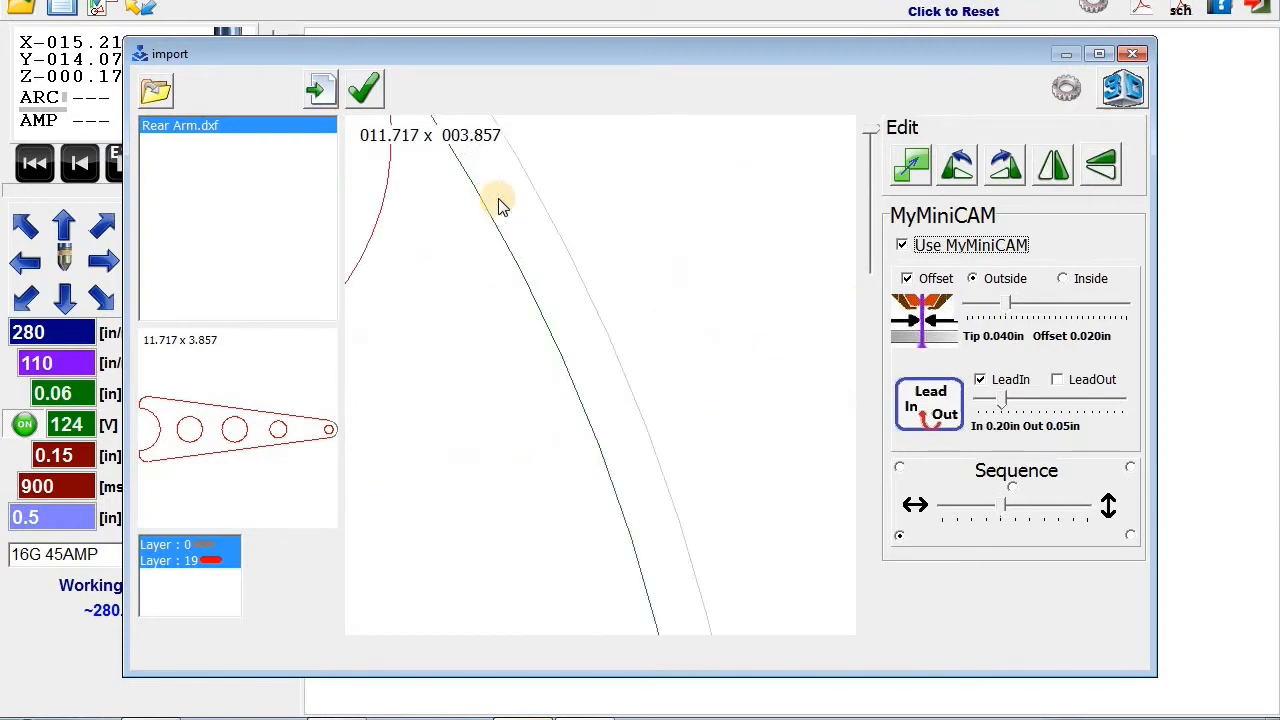
{"action": "scroll", "coordinate": [500, 212], "scroll_direction": "down", "scroll_amount": 3}
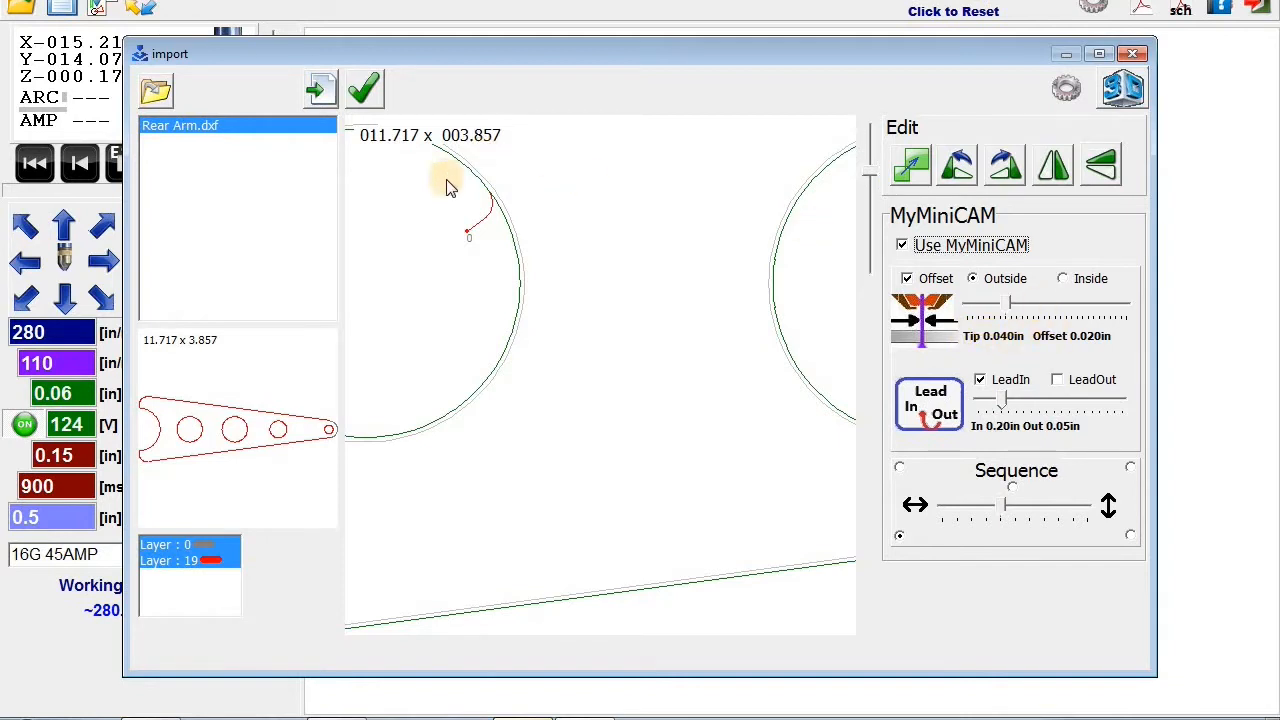
{"action": "scroll", "coordinate": [512, 237], "scroll_direction": "down", "scroll_amount": 3}
{"action": "scroll", "coordinate": [391, 171], "scroll_direction": "up", "scroll_amount": 6}
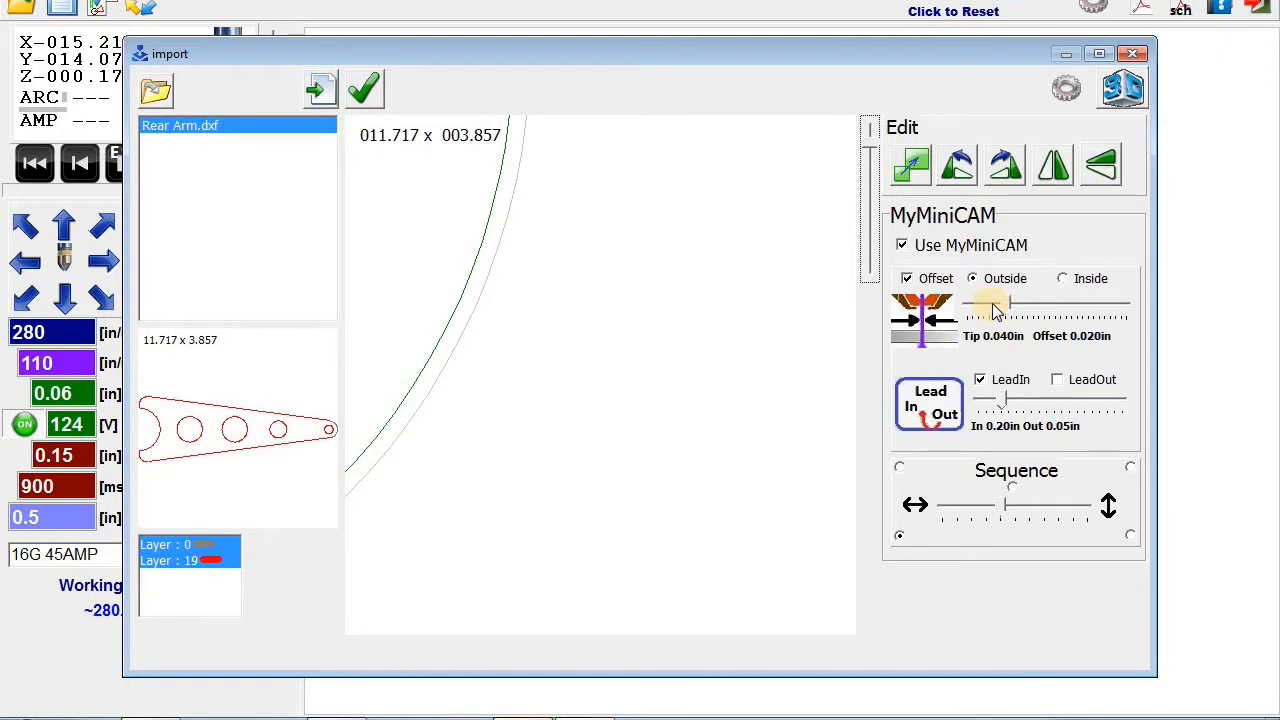
Set the tip width to 0.065 in for the outside offset and accept the import into the cutting project.
{"action": "left_click_drag", "start_coordinate": [1006, 312], "coordinate": [1037, 312]}
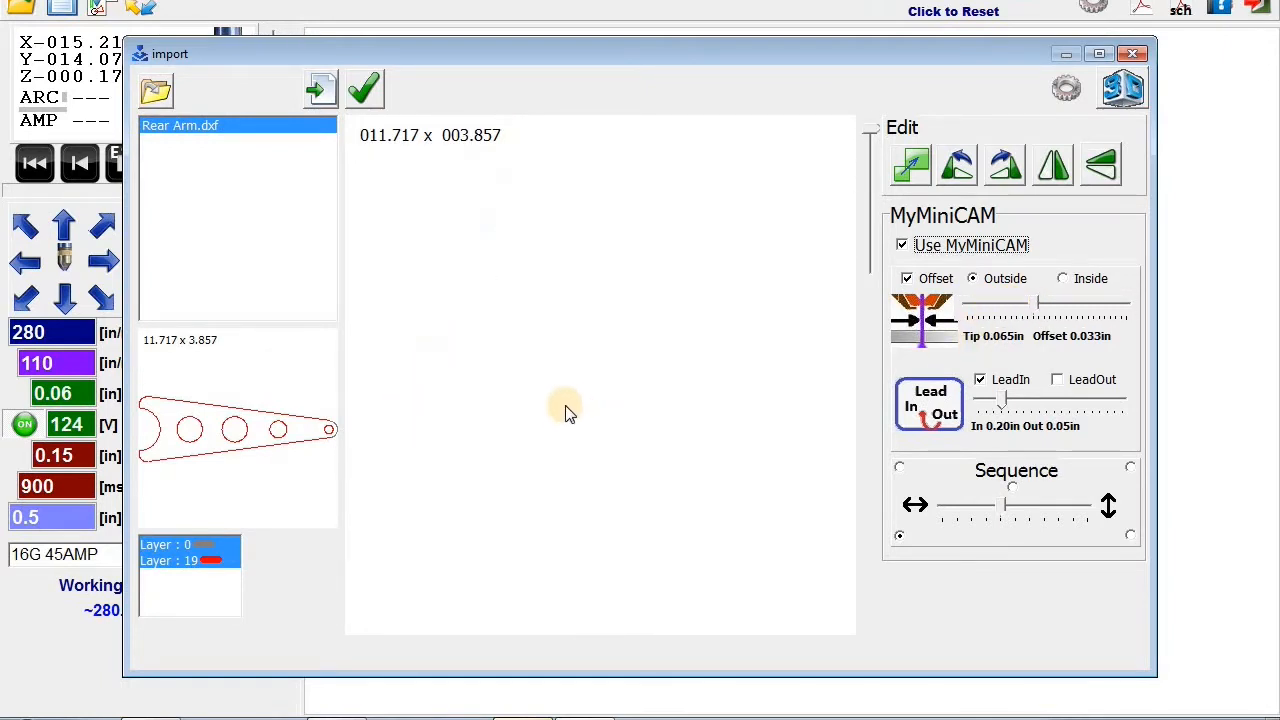
{"action": "scroll", "coordinate": [632, 386], "scroll_direction": "down", "scroll_amount": 4}
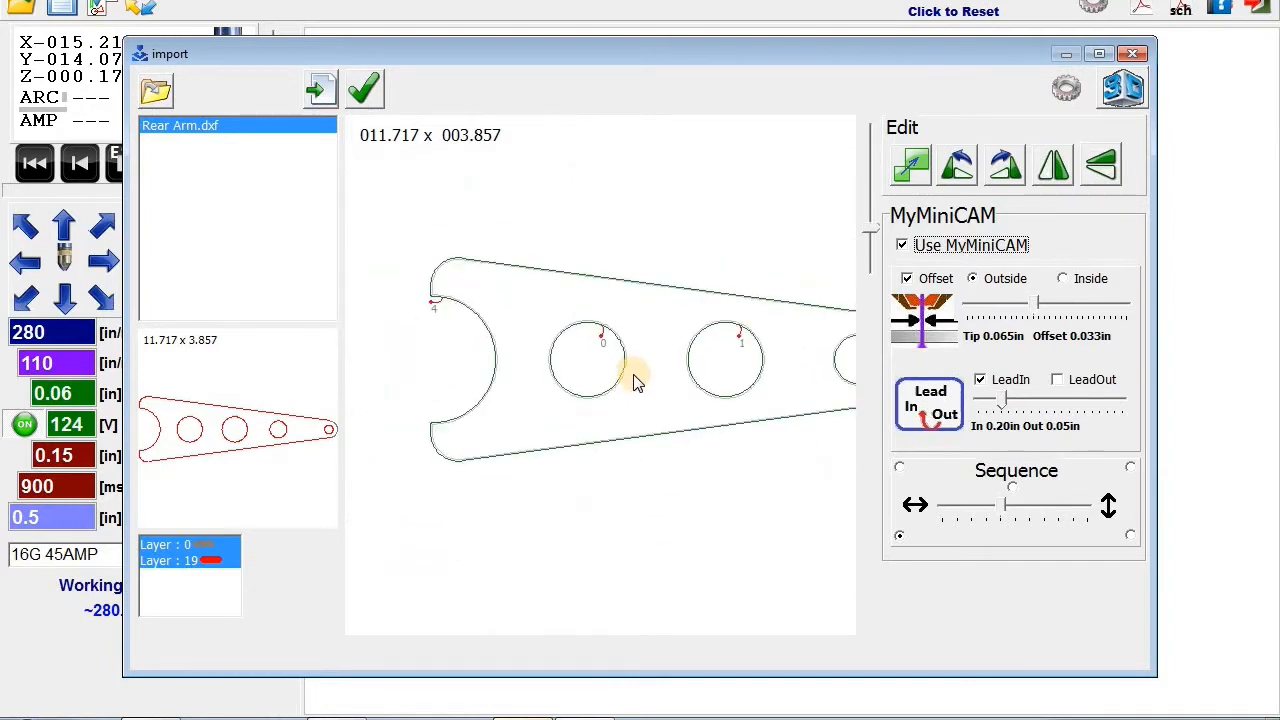
{"action": "left_click", "coordinate": [362, 90]}
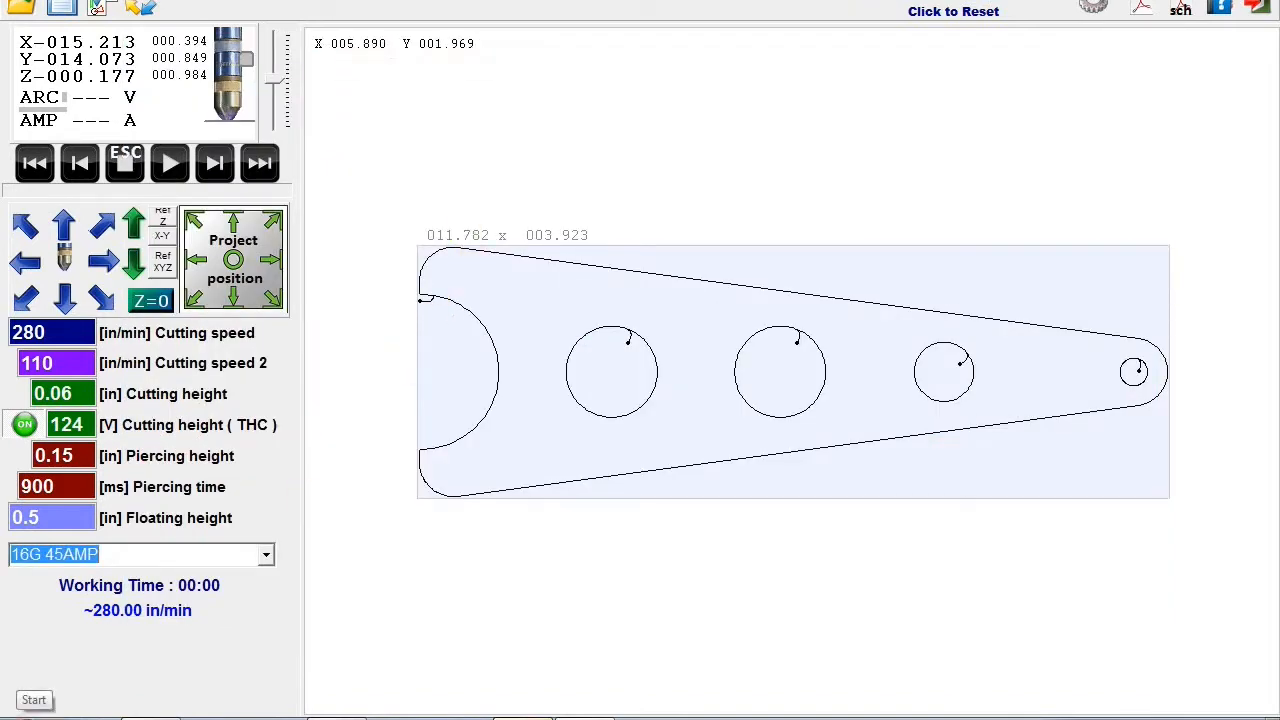
Jog the torch along X and Y to the start location at about X -18.3 and Y -14.9 in.
{"action": "key", "text": "Down"}
{"action": "key", "text": "Left"}
{"action": "key", "text": "Up"}
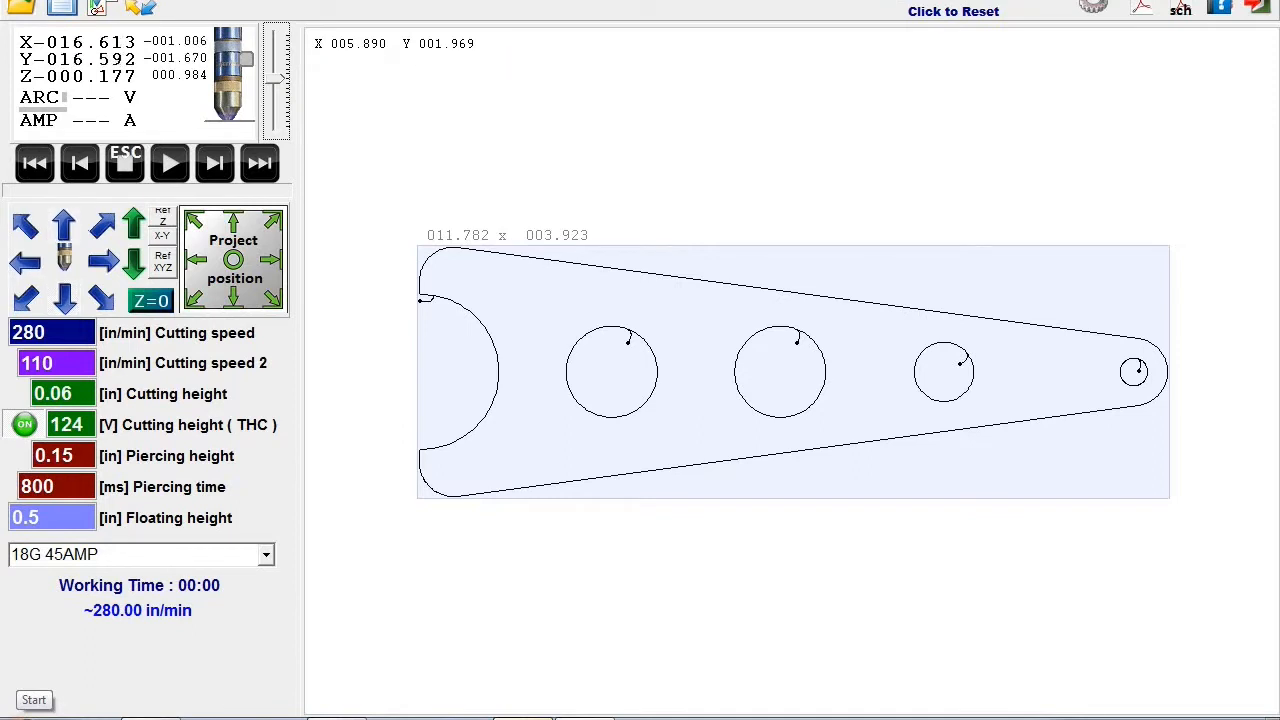
{"action": "key", "text": "Left"}
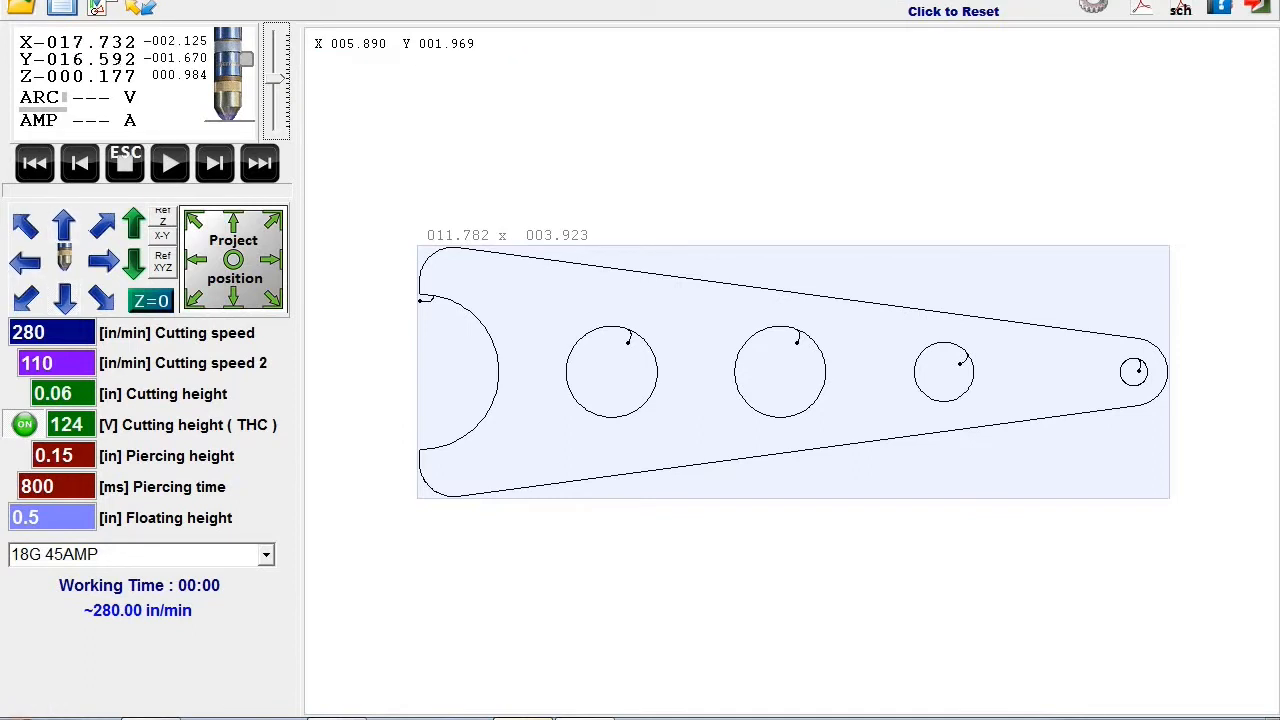
{"action": "key", "text": "Up"}
{"action": "key", "text": "Left"}
{"action": "key", "text": "Up"}
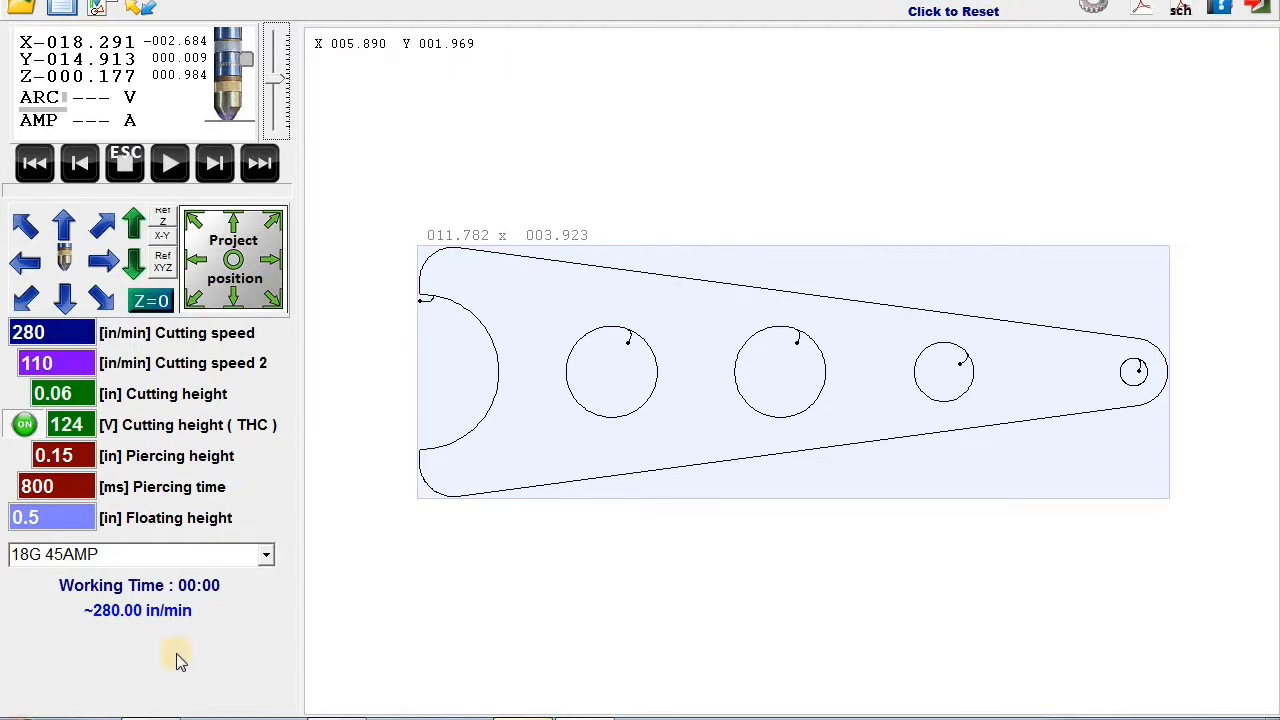
Set the project origin (XY = 0) at the part's lower-left corner and zero the Z axis.
{"action": "left_click", "coordinate": [230, 243]}
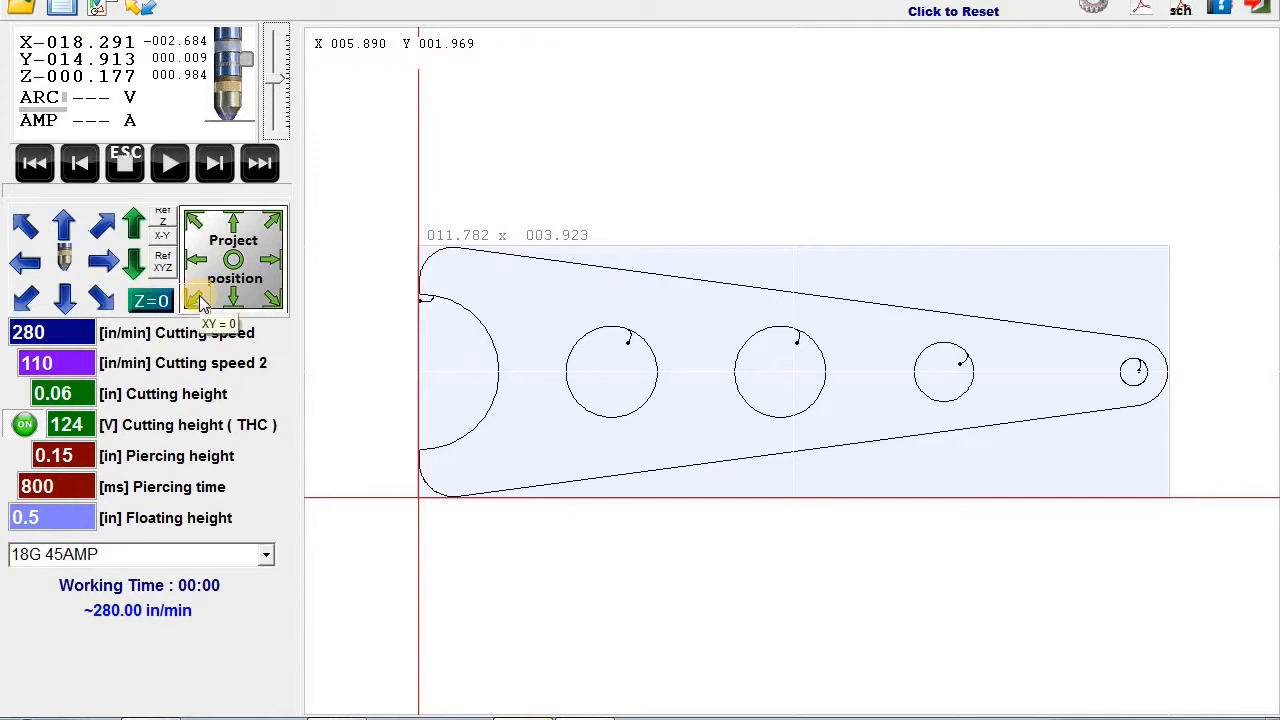
{"action": "left_click", "coordinate": [196, 300]}
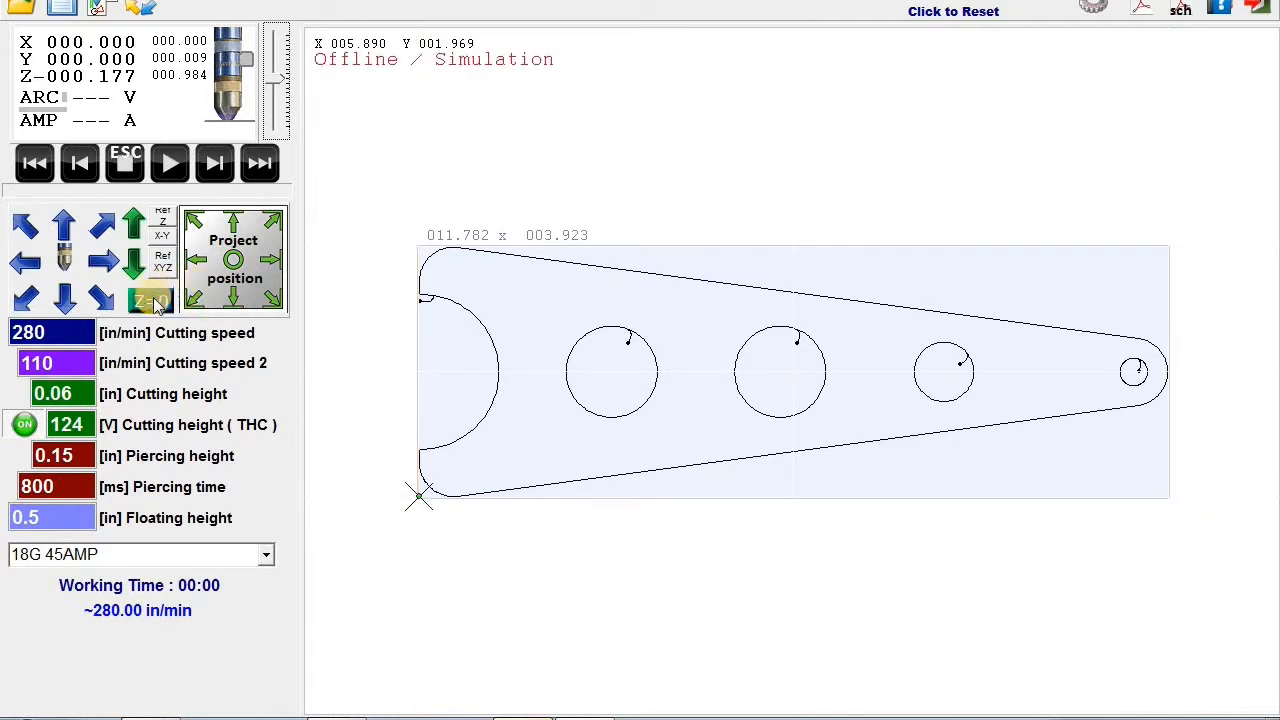
{"action": "left_click", "coordinate": [155, 302]}
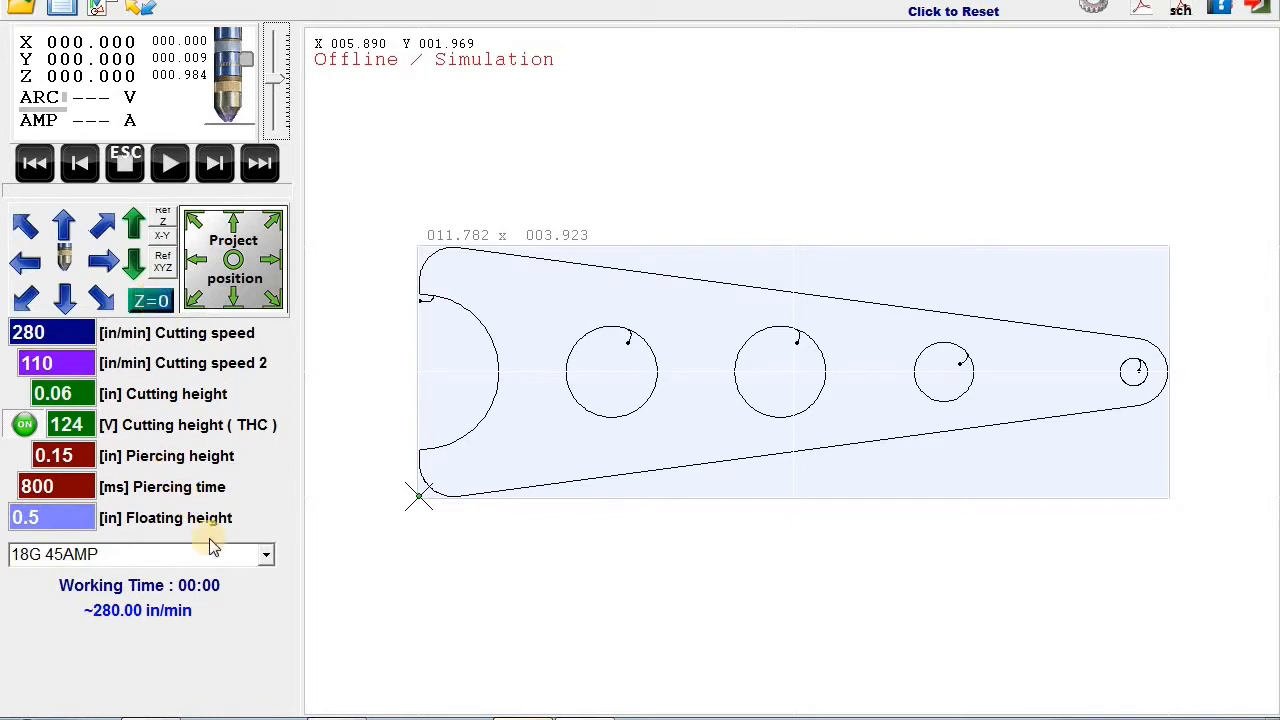
Load the 1_4in 45amps cutting preset and start the cutting job.
{"action": "left_click", "coordinate": [267, 555]}
{"action": "left_click", "coordinate": [271, 553]}
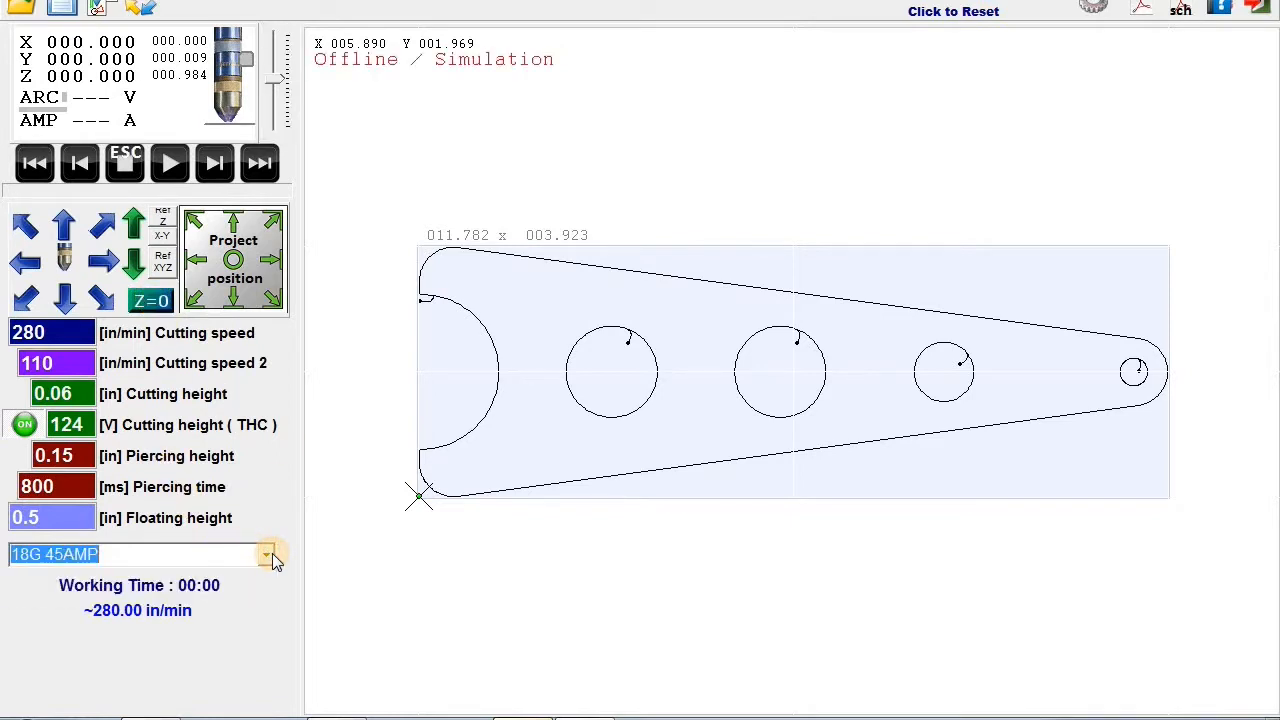
{"action": "scroll", "coordinate": [272, 553], "scroll_direction": "up", "scroll_amount": 1}
{"action": "left_click", "coordinate": [269, 554]}
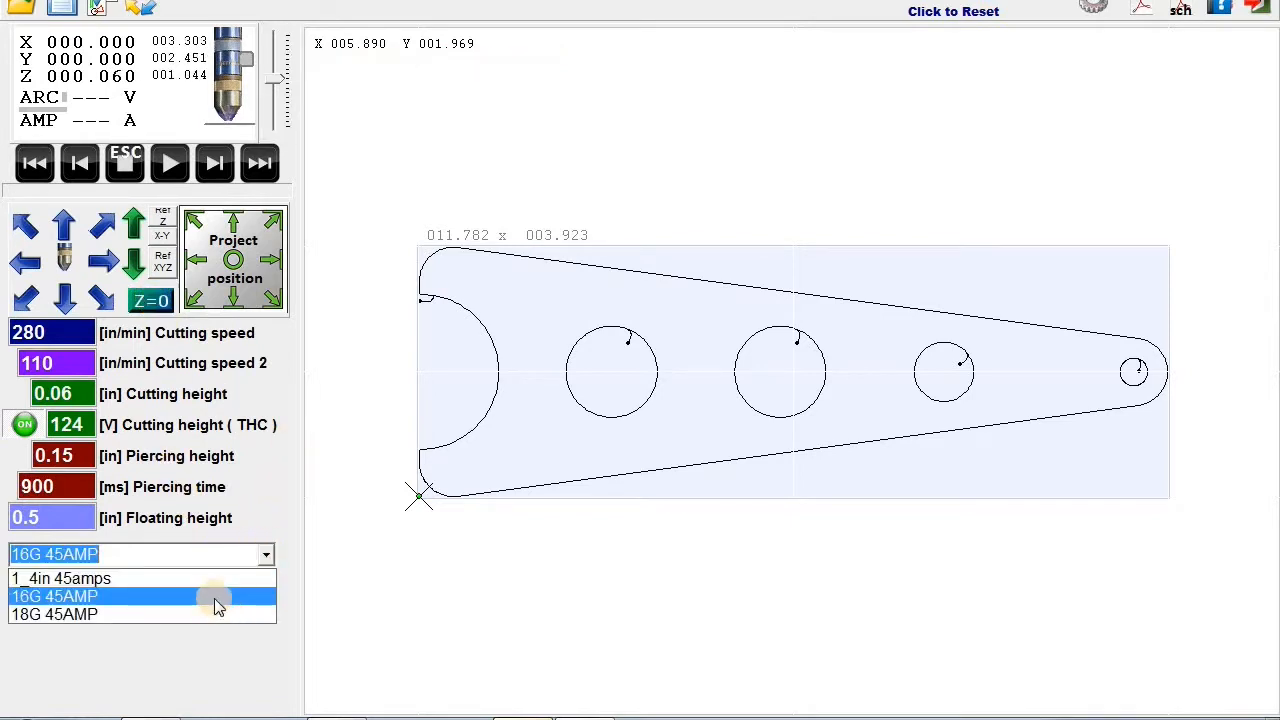
{"action": "left_click", "coordinate": [215, 583]}
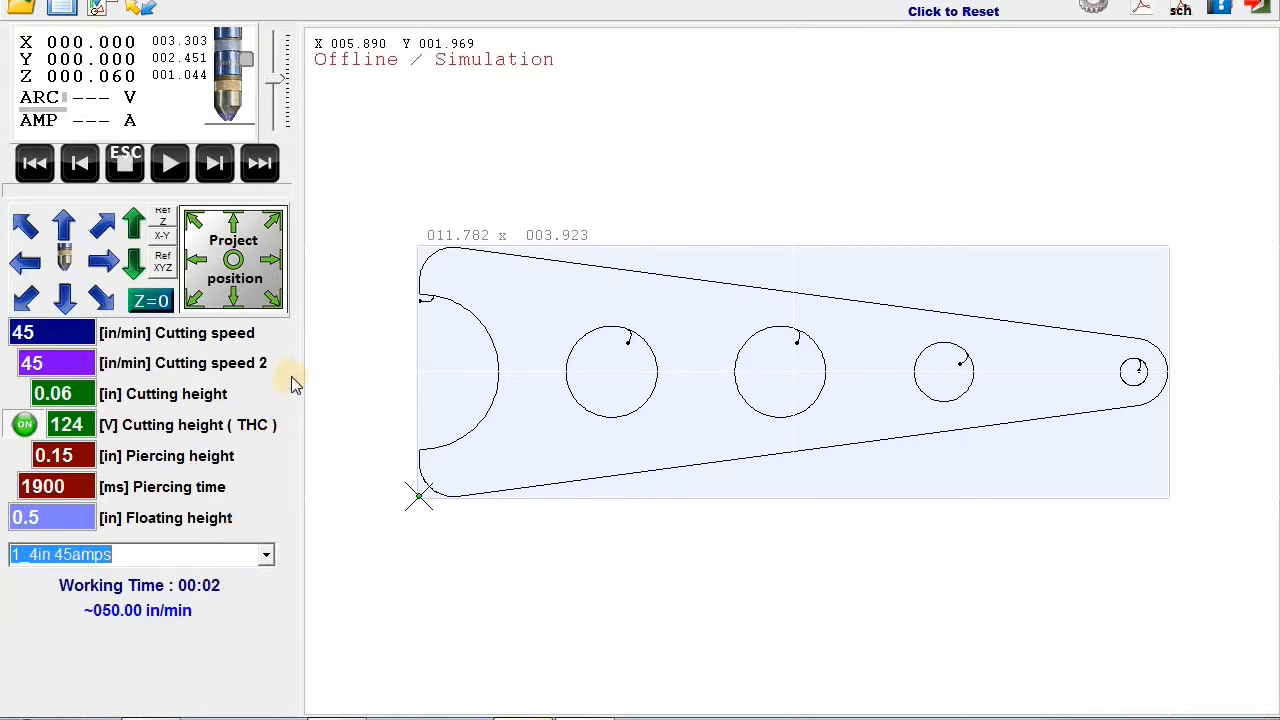
{"action": "left_click", "coordinate": [183, 163]}
{"action": "left_click", "coordinate": [170, 164]}
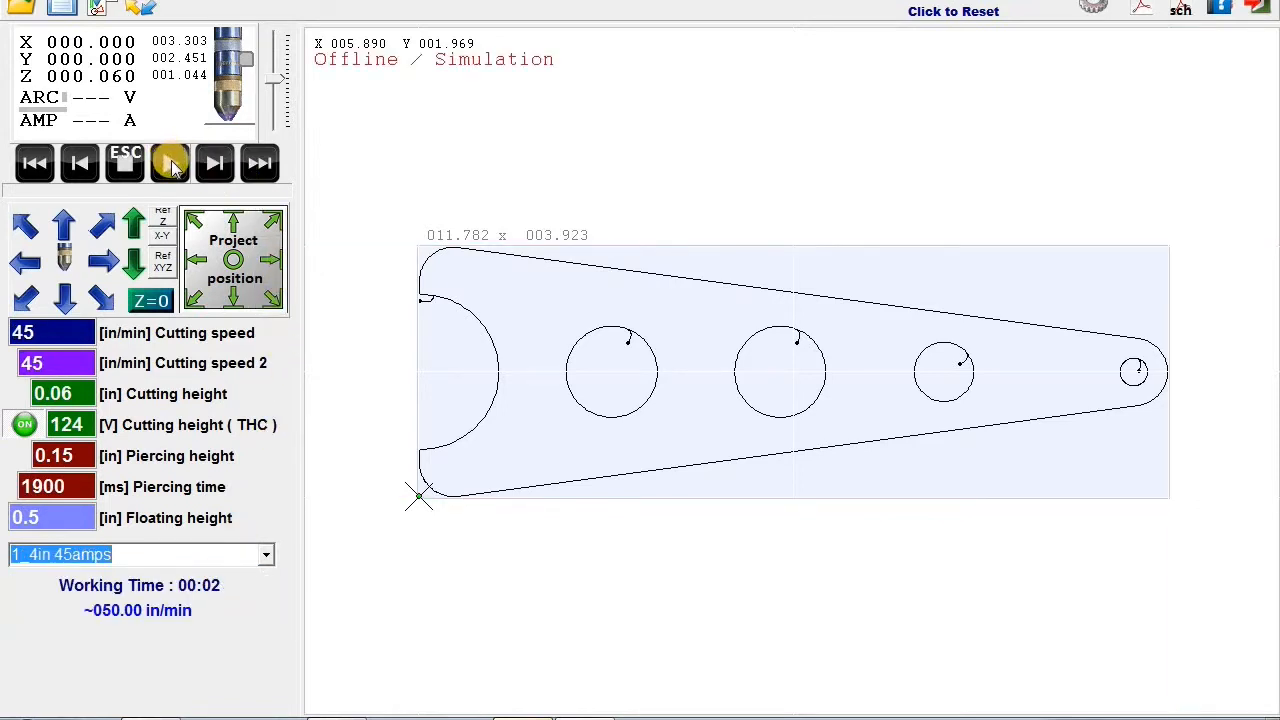